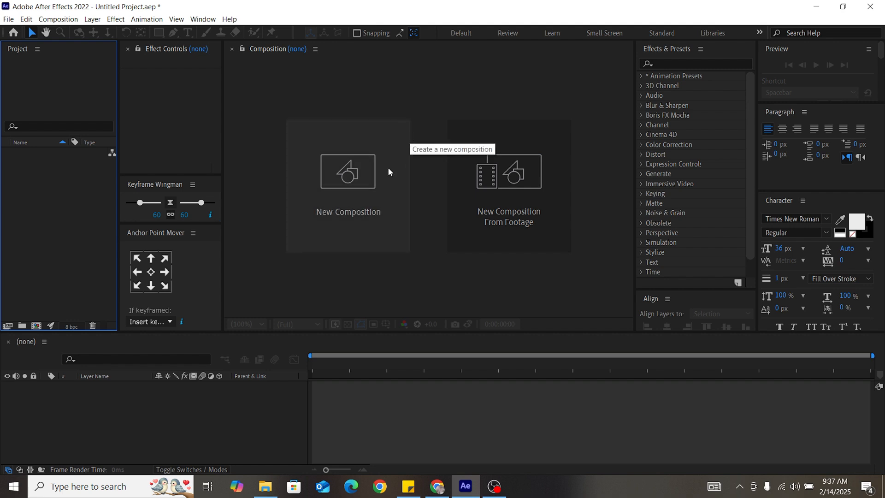
- Start a new composition and name it Latihan1
left_click(362, 88)
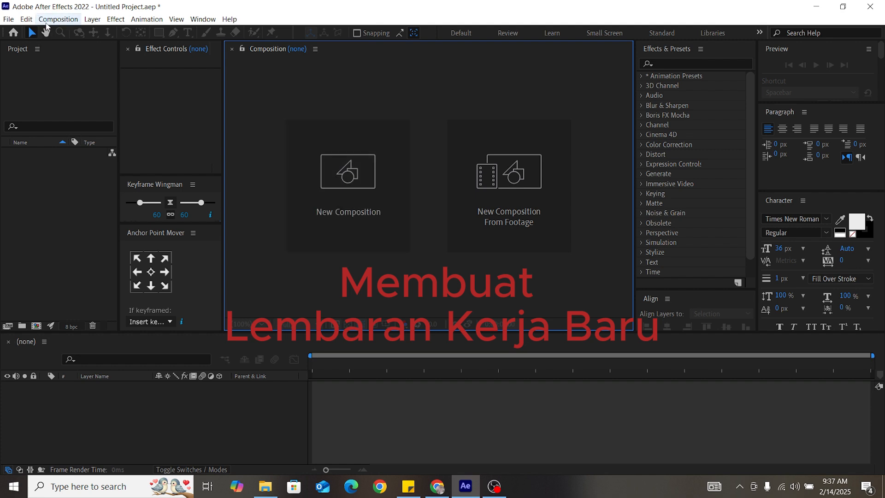
left_click(63, 20)
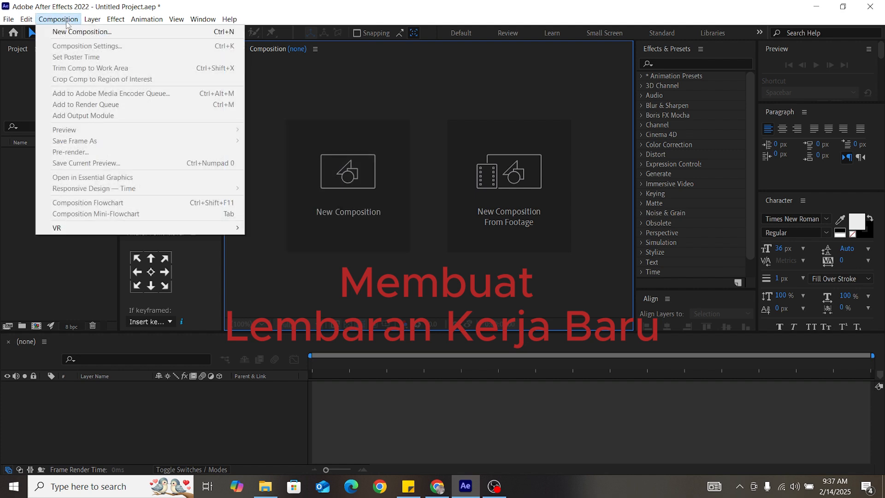
left_click(74, 29)
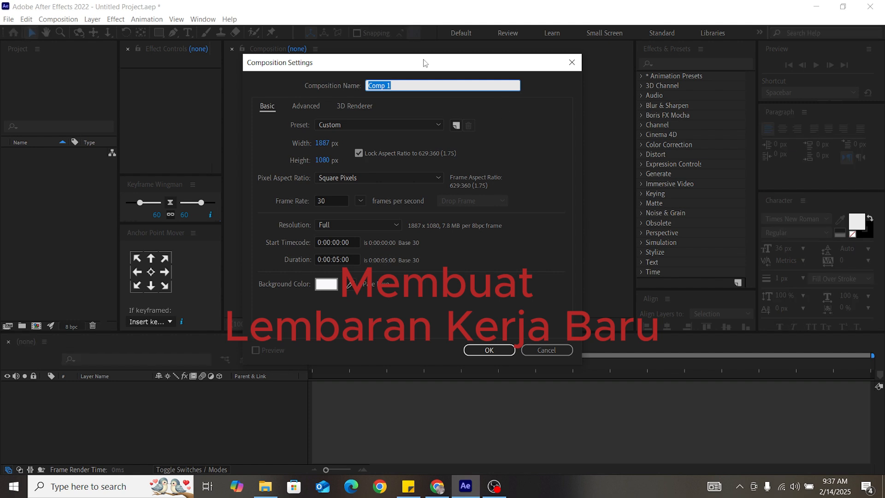
left_click_drag(430, 66, 449, 65)
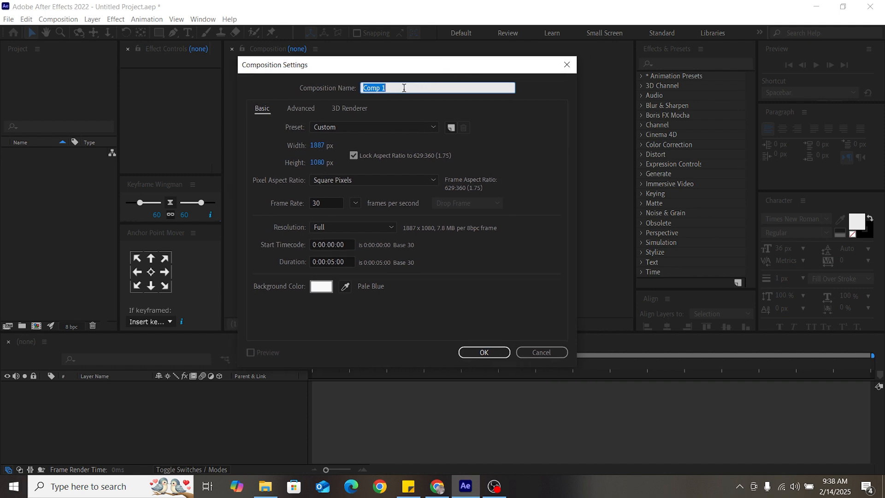
type("Latihan1")
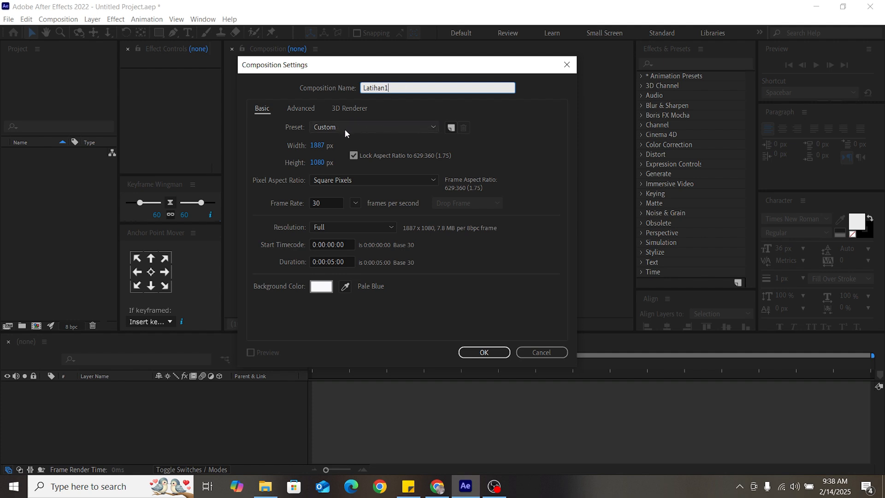
- Apply the HDTV 1080 25 preset to the composition
left_click(376, 127)
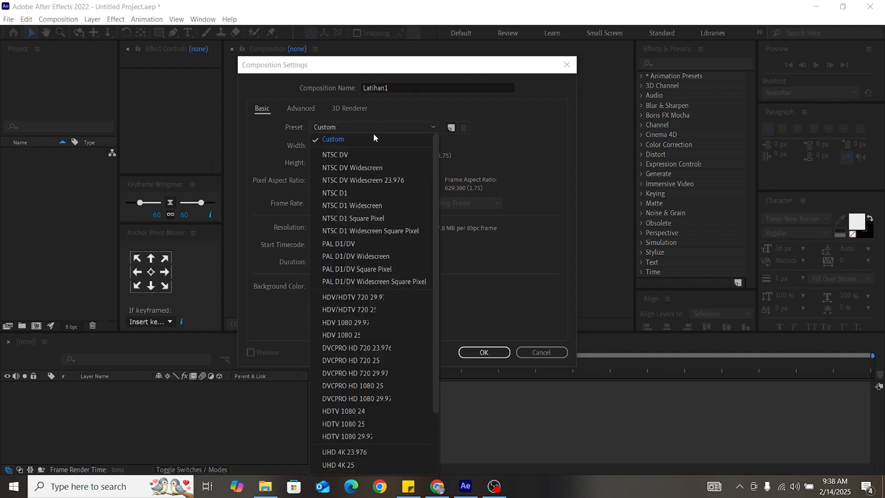
left_click(369, 139)
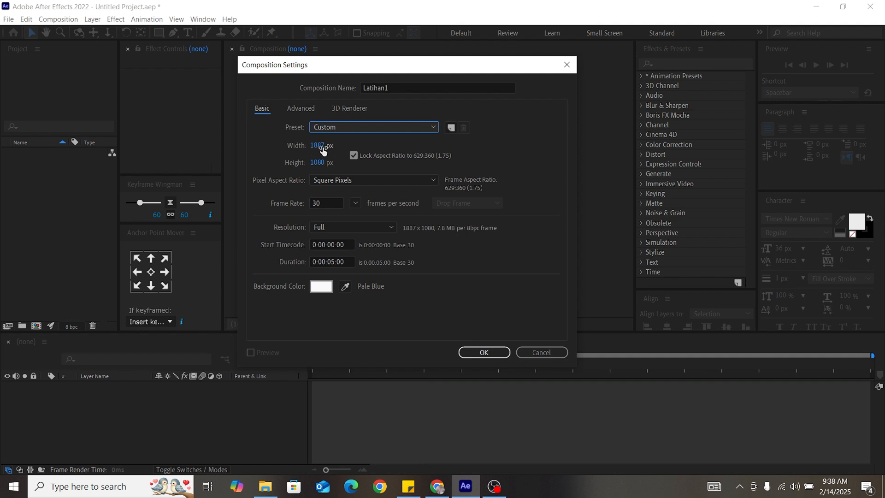
left_click(375, 129)
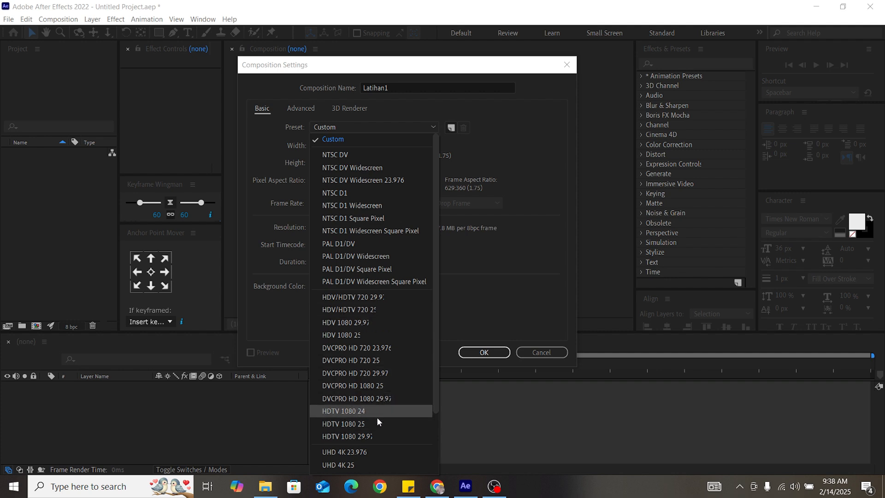
left_click(350, 425)
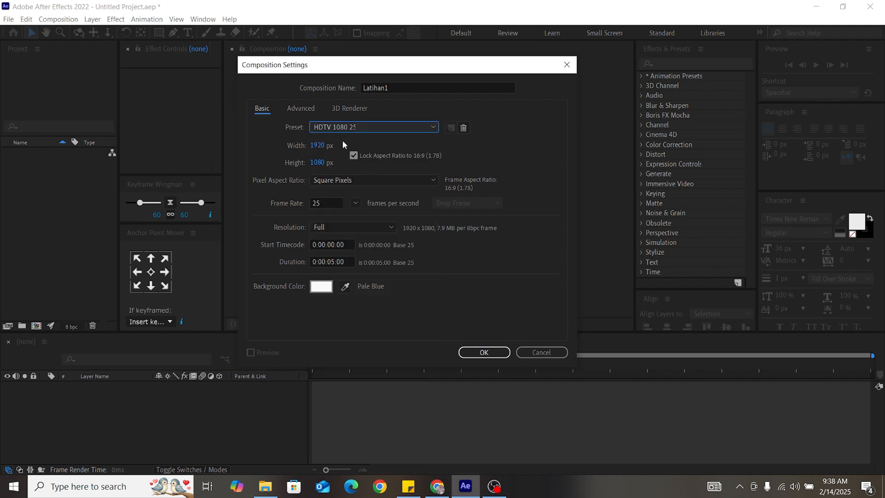
left_click(327, 204)
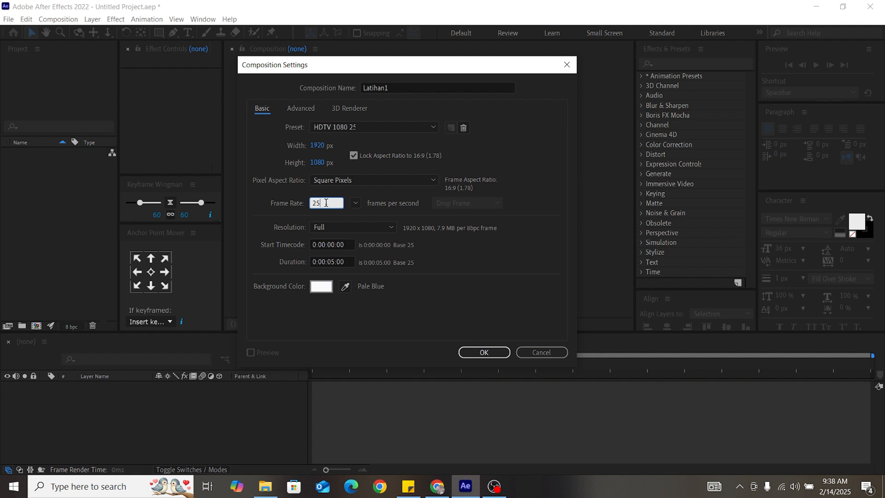
left_click(335, 154)
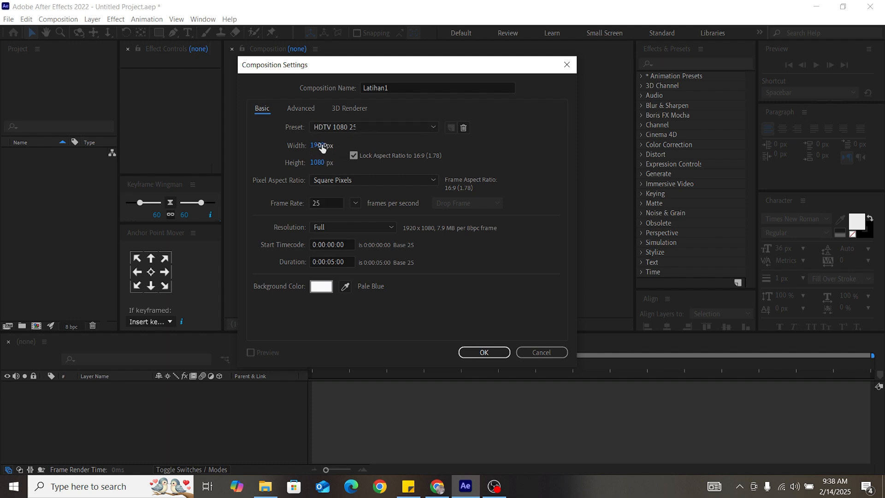
- Try changing the composition width with the aspect ratio lock switched off and on
left_click(354, 156)
left_click(354, 156)
left_click_drag(325, 150, 335, 154)
left_click(354, 157)
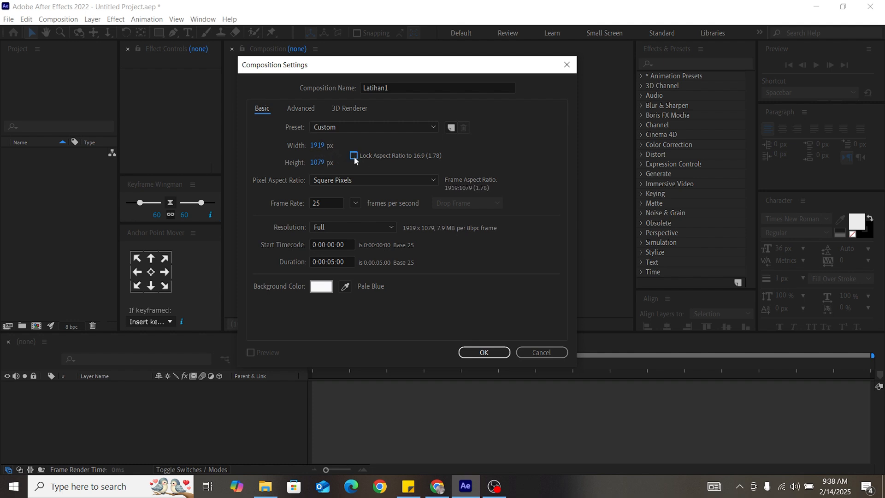
left_click_drag(327, 145, 328, 171)
left_click(354, 156)
left_click_drag(325, 140, 316, 144)
- Enter a width of 1920 px, a height of 1080 px and a frame rate of 30 frames per second
mouse_move(317, 140)
left_mouse_down()
mouse_move(335, 144)
mouse_move(326, 145)
left_mouse_up()
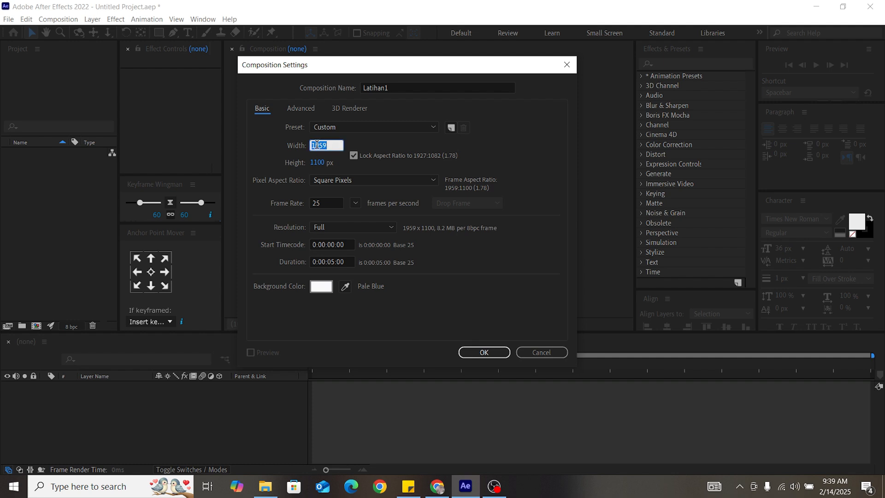
type("1920")
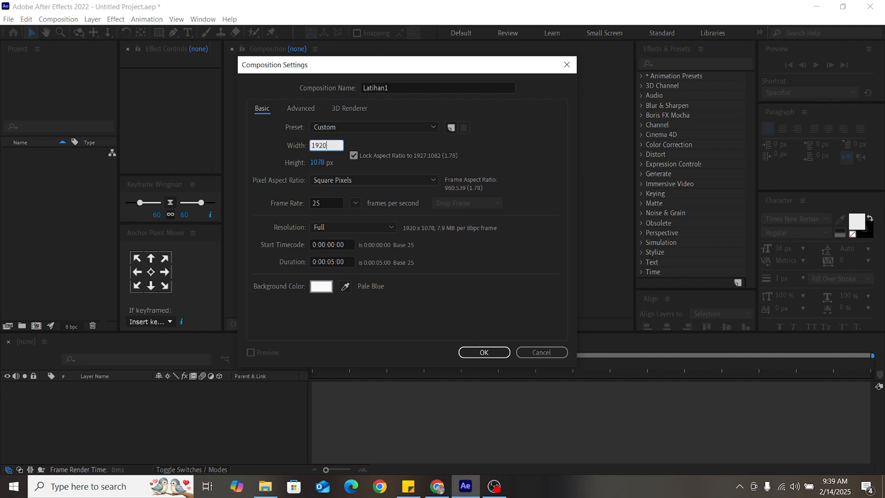
left_click(318, 160)
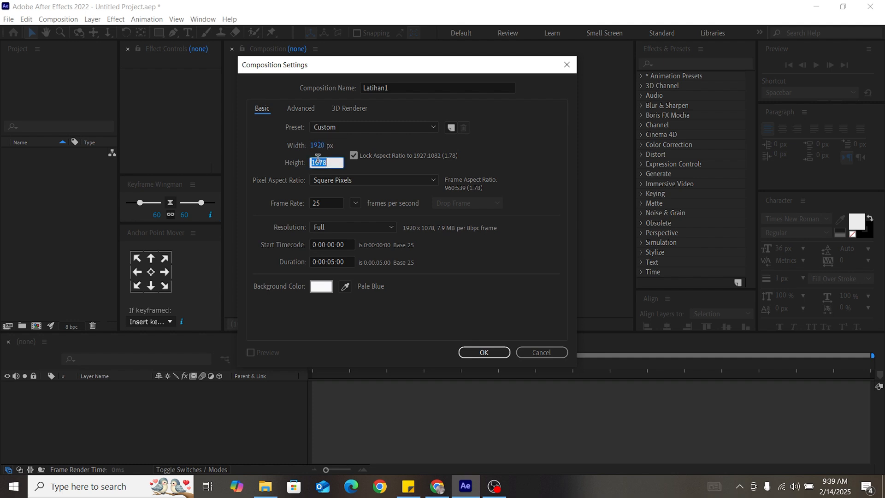
type("1080")
key("Tab")
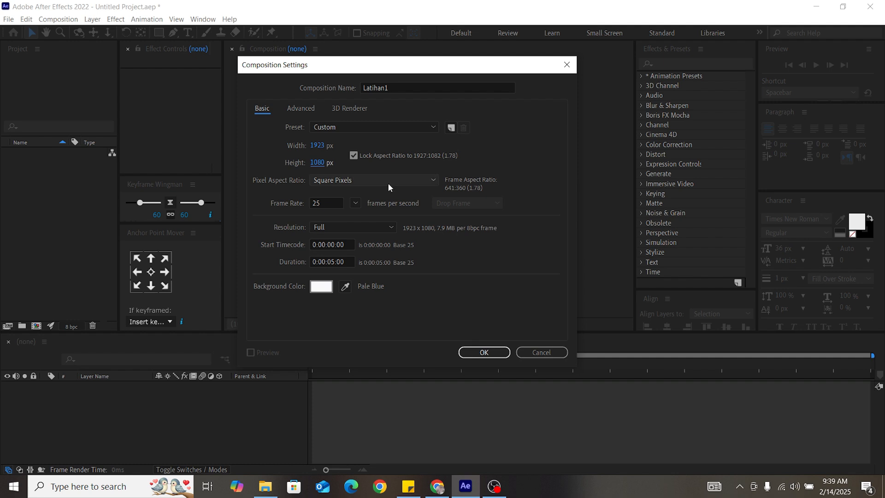
left_click(323, 205)
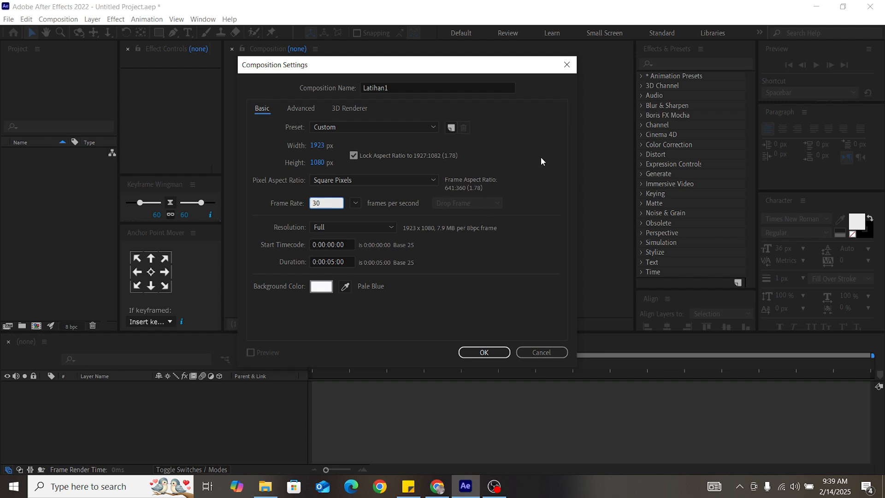
left_click(531, 168)
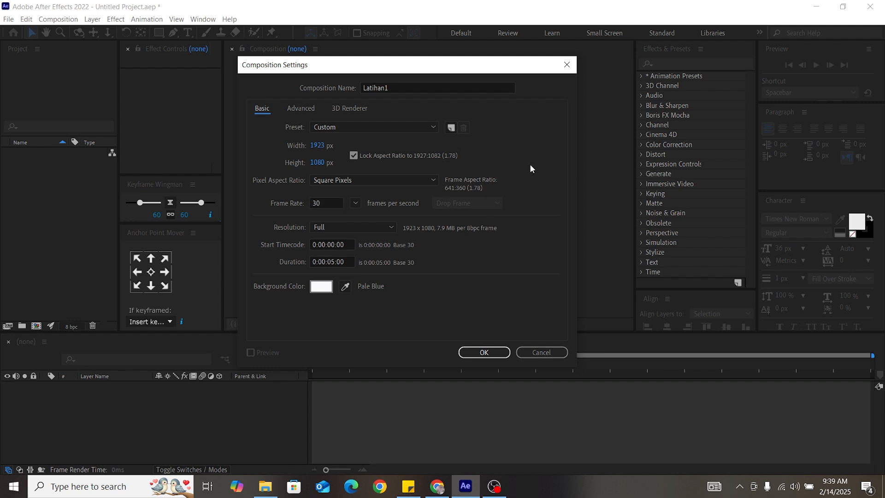
- Examine the parts of the composition's duration timecode without changing the value
left_click(348, 261)
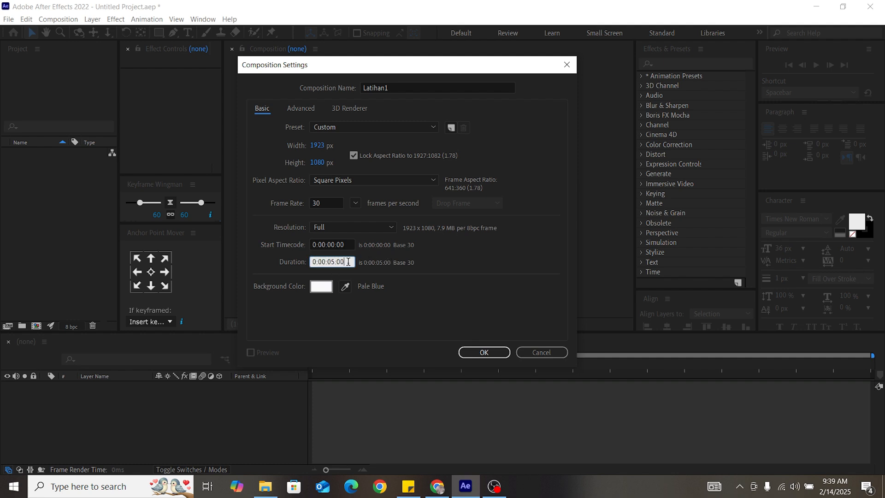
left_click_drag(348, 261, 336, 263)
left_click(332, 261)
left_click_drag(333, 260, 316, 262)
left_click(311, 262)
left_click(442, 289)
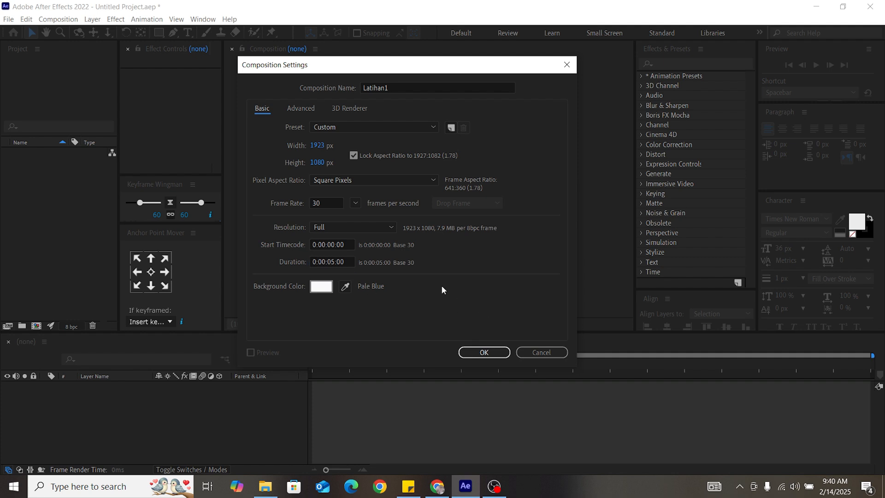
double_click(341, 262)
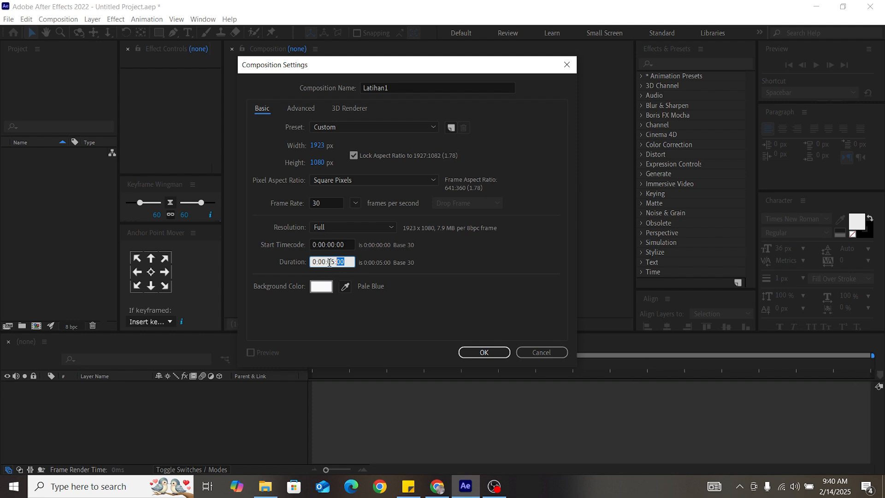
left_click_drag(330, 262, 335, 262)
- Set the background color to the very pale blue F2F2F8 and create the composition
left_click(321, 287)
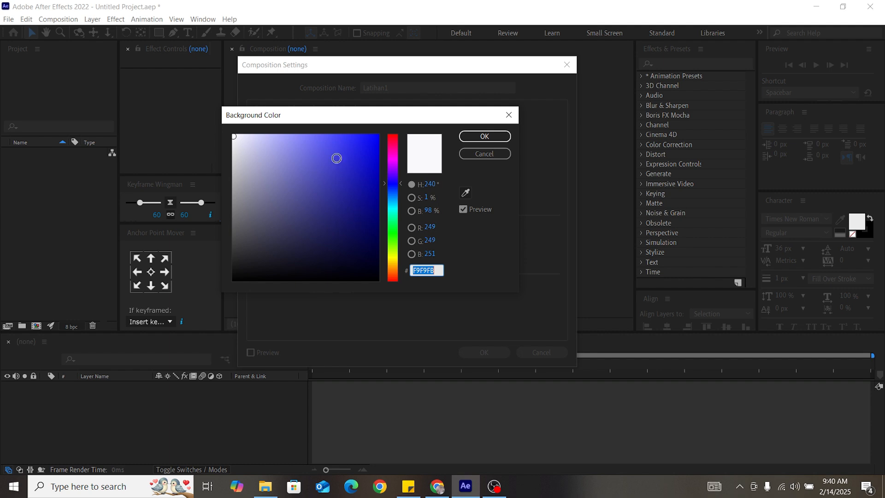
left_click(361, 196)
left_click(291, 154)
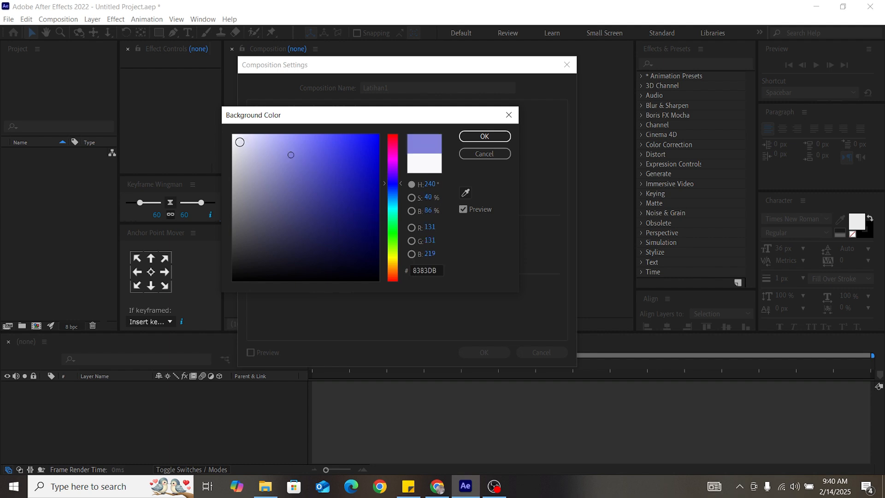
left_click(235, 138)
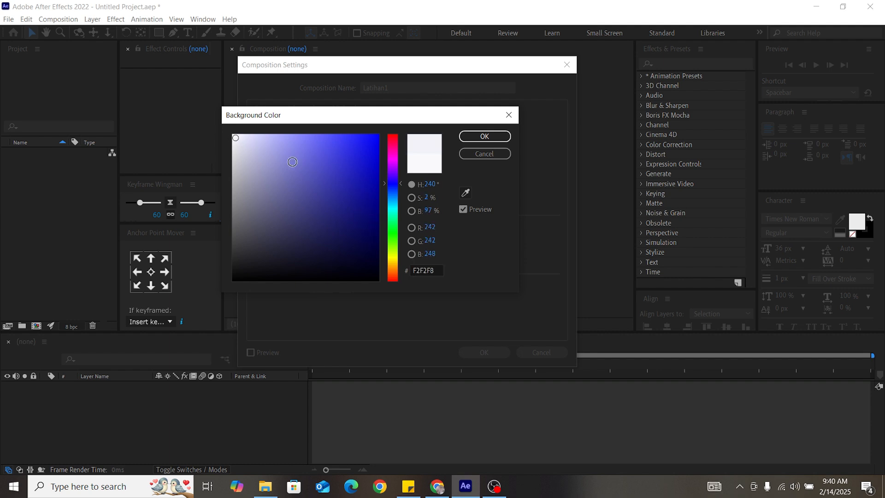
left_click(484, 136)
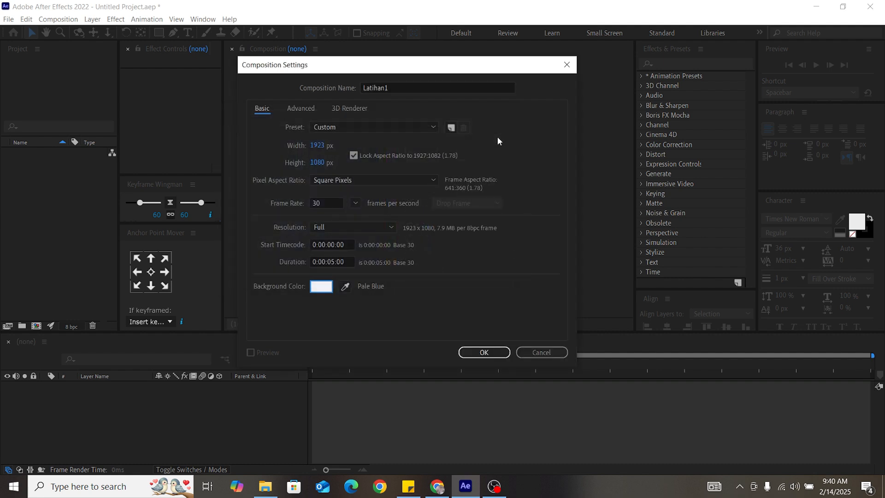
left_click(498, 356)
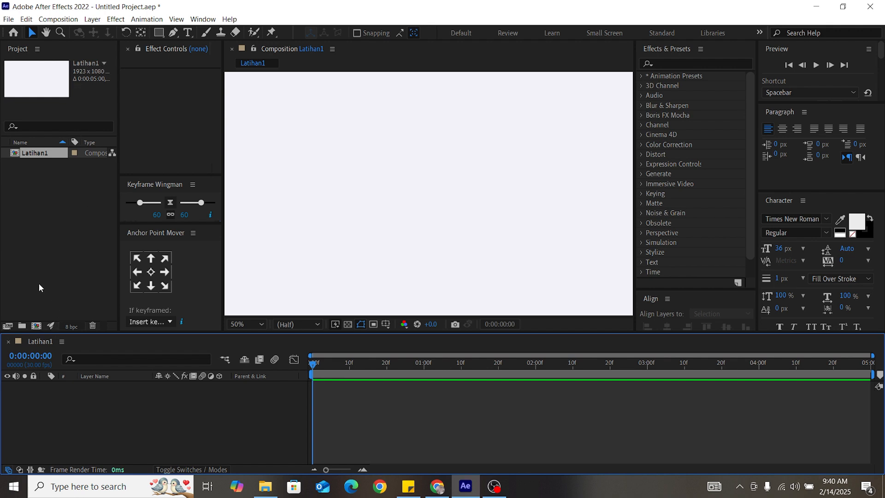
- Reopen the settings of the Latihan1 composition and set its width to 1920 px
right_click(44, 342)
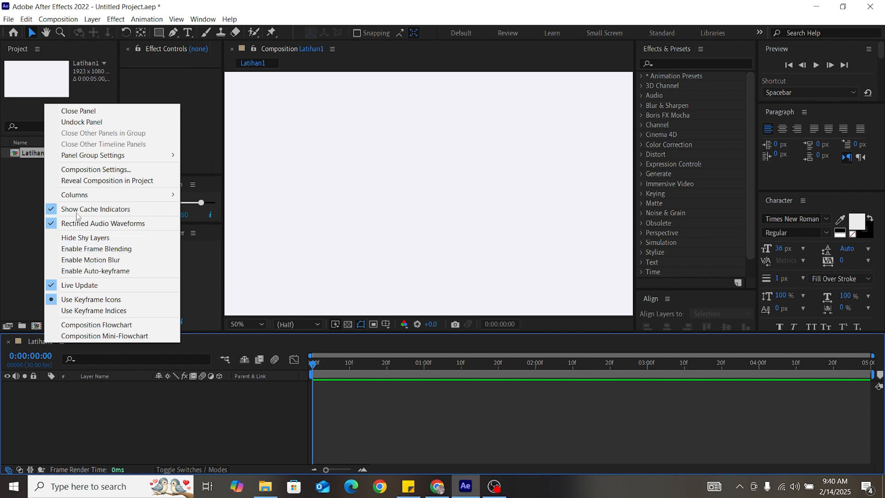
right_click(39, 345)
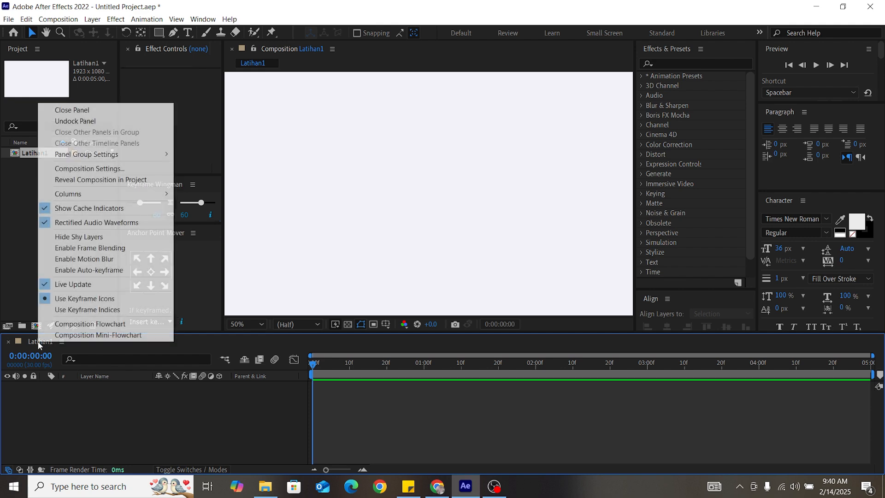
left_click(84, 169)
left_click(318, 146)
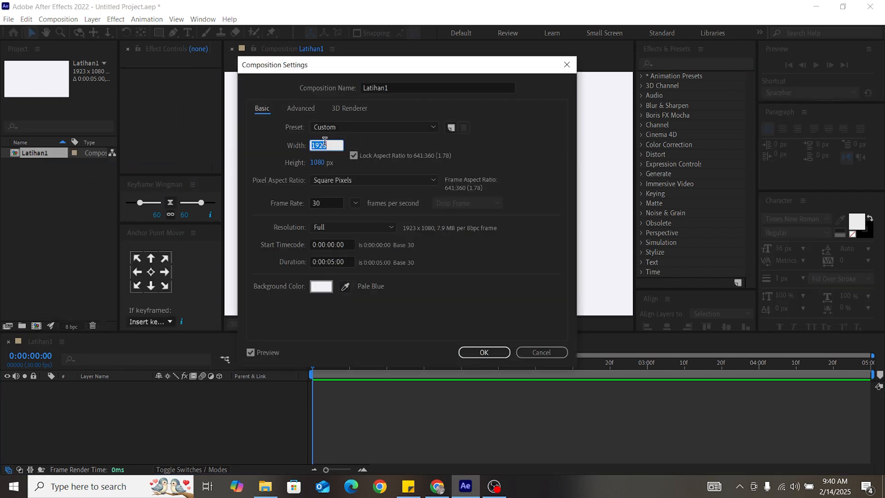
left_click(326, 146)
key("BackSpace")
type("0")
- Set the height to 1080 px with the aspect ratio unlocked, relock it at 16:9 and apply the composition settings
left_click(354, 155)
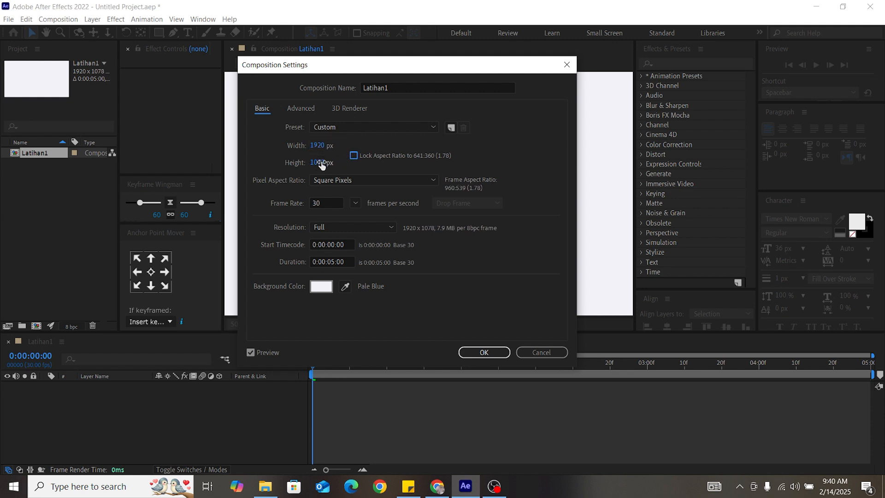
left_click(330, 162)
key("BackSpace")
key("BackSpace")
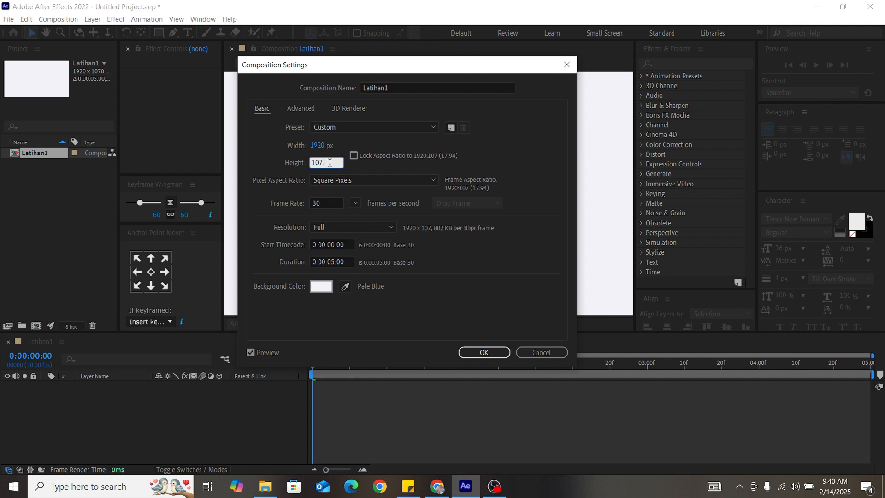
type("80")
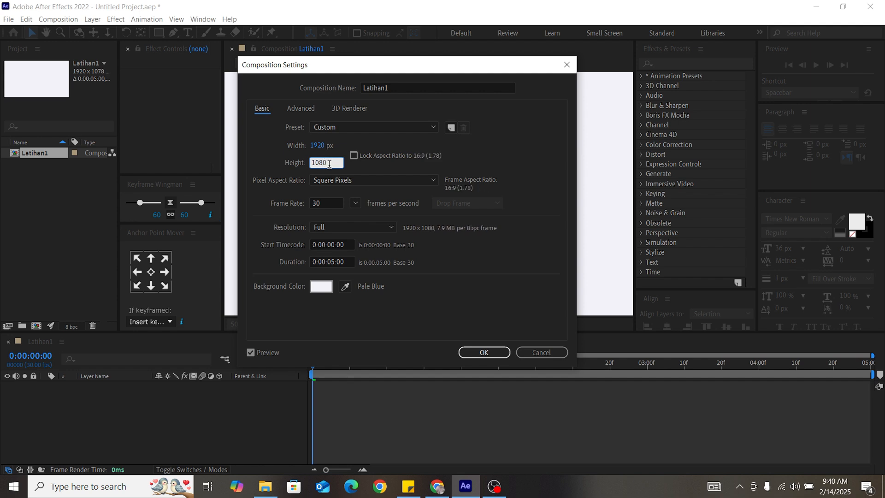
left_click(353, 157)
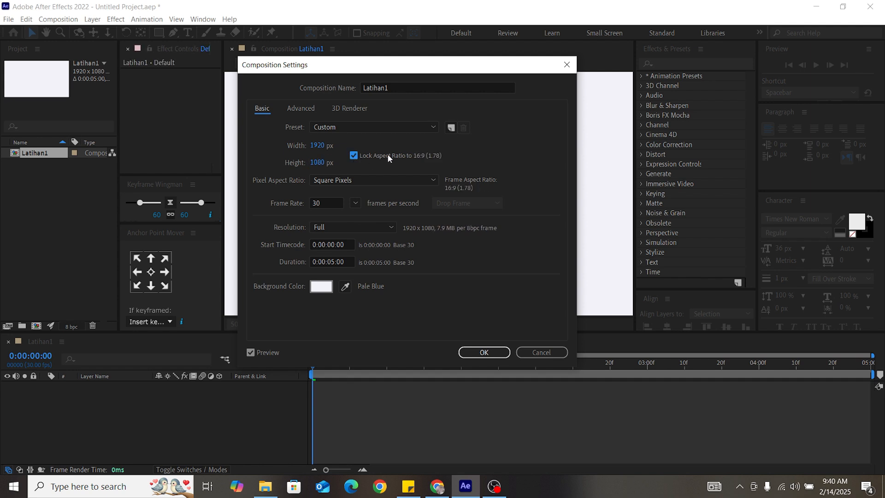
left_click(483, 352)
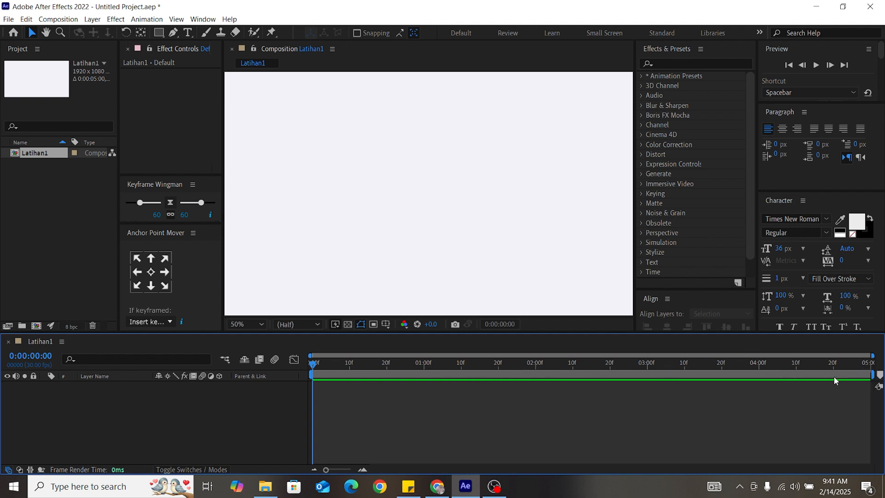
- Trim the timeline work area to roughly the first second, and extend it back to the composition's full five seconds
mouse_move(313, 364)
left_mouse_down()
mouse_move(384, 369)
mouse_move(295, 373)
mouse_move(362, 378)
left_mouse_up()
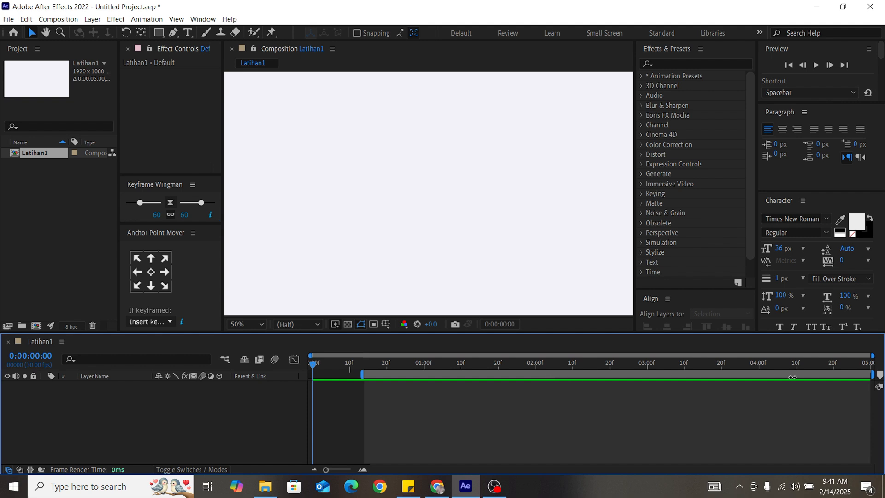
left_click_drag(874, 377, 502, 379)
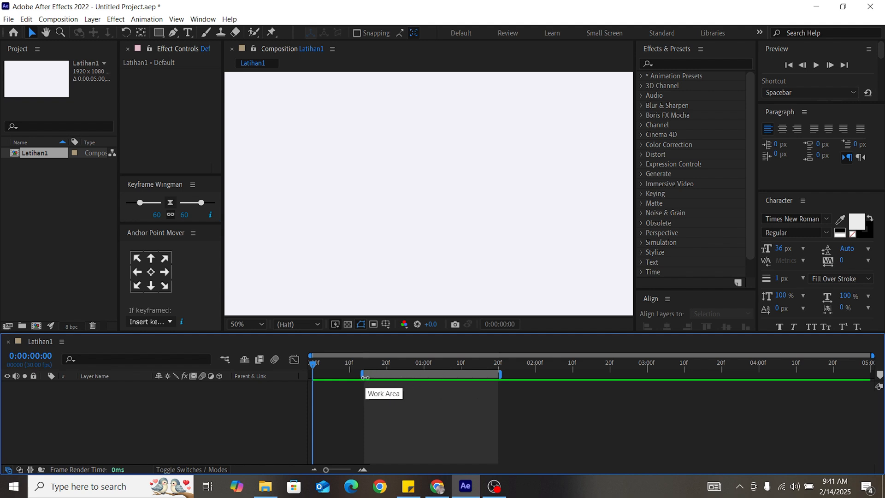
left_click_drag(365, 377, 295, 383)
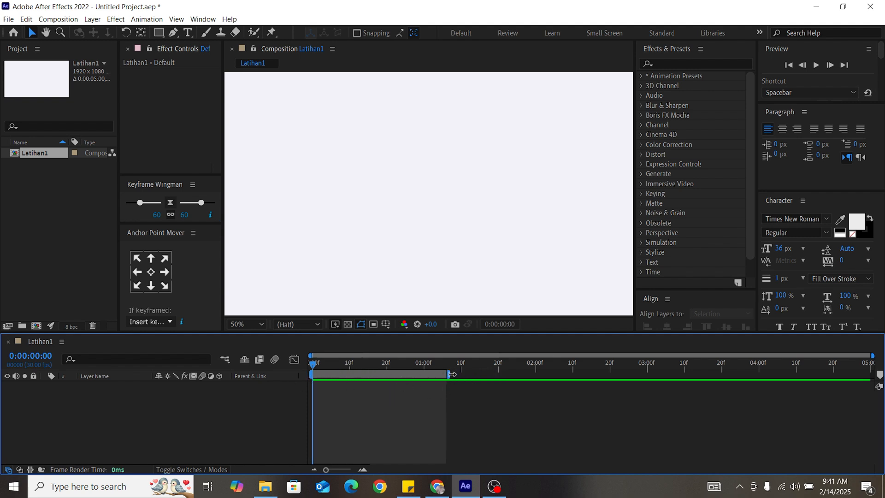
left_click_drag(447, 374, 433, 374)
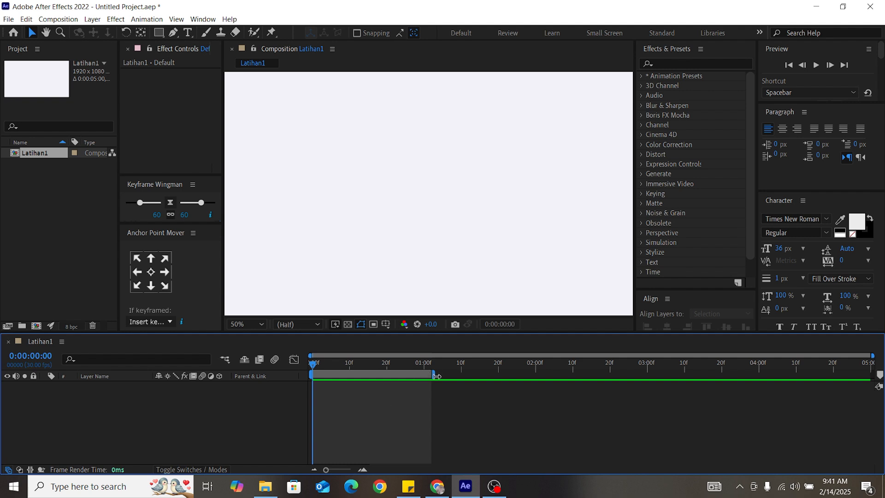
left_click_drag(435, 376, 870, 399)
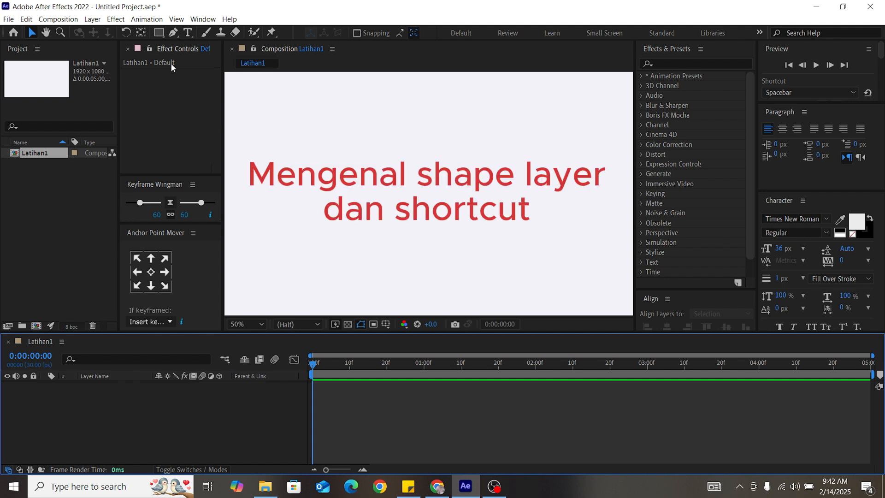
- Draw a blue-filled square with the Rectangle tool in the upper-left part of the composition, creating a new shape layer
left_click(158, 33)
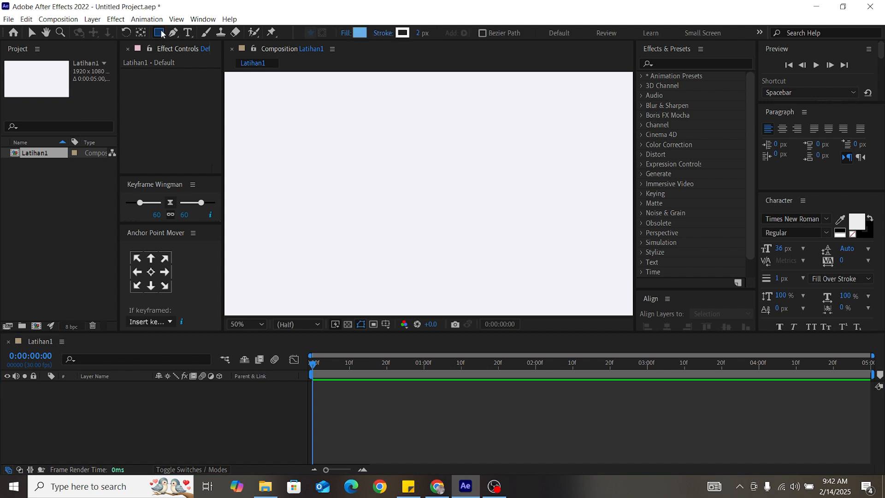
left_click_drag(259, 133, 394, 239)
mouse_move(332, 210)
left_mouse_down()
mouse_move(323, 182)
mouse_move(278, 180)
mouse_move(369, 192)
mouse_move(280, 164)
mouse_move(306, 196)
mouse_move(300, 203)
mouse_move(282, 180)
mouse_move(326, 199)
mouse_move(299, 170)
mouse_move(331, 215)
mouse_move(312, 184)
mouse_move(399, 271)
mouse_move(336, 200)
mouse_move(357, 214)
mouse_move(359, 206)
mouse_move(369, 225)
mouse_move(383, 199)
mouse_move(346, 205)
mouse_move(366, 249)
mouse_move(443, 208)
mouse_move(332, 182)
mouse_move(335, 195)
left_mouse_up()
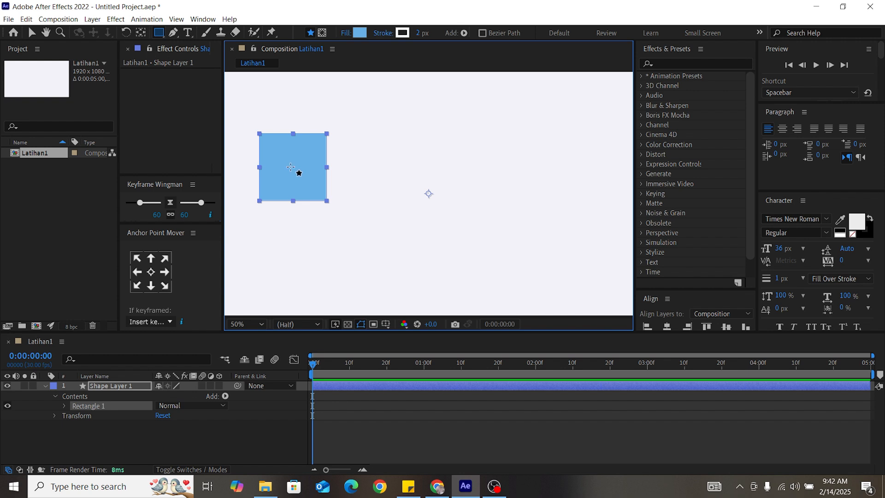
- Remove the small rectangle drawn inside the blue square and move the square lower in the frame
left_click_drag(294, 161, 299, 186)
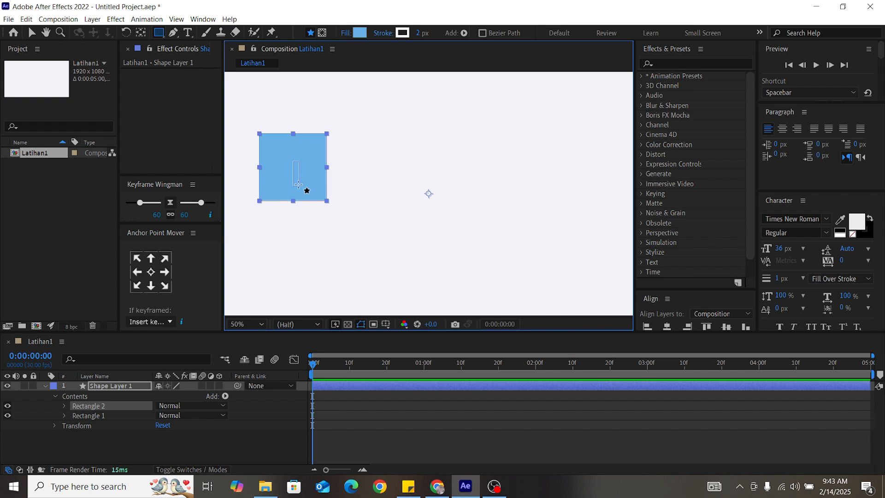
key("v")
key("Delete")
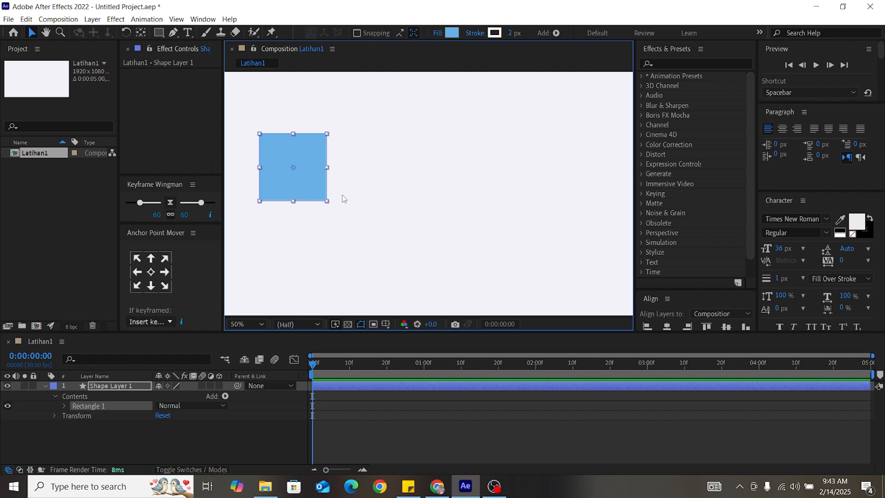
left_click_drag(317, 187, 312, 227)
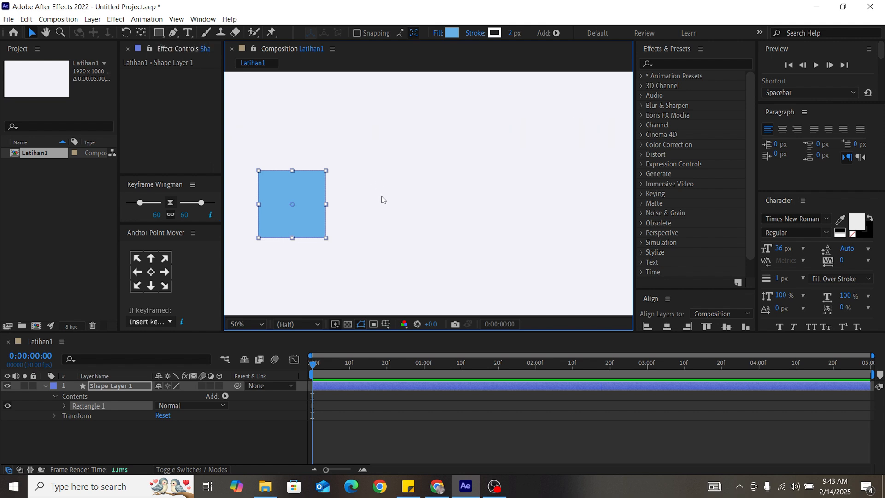
- Add a smaller rectangle, a rounded rectangle and a circle to the same shape layer
key("q")
left_click_drag(364, 150, 411, 193)
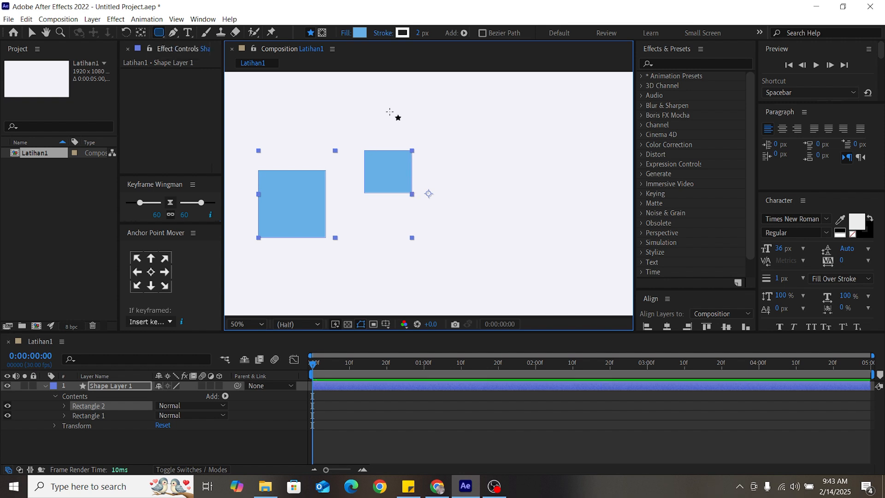
left_click_drag(431, 114, 482, 163)
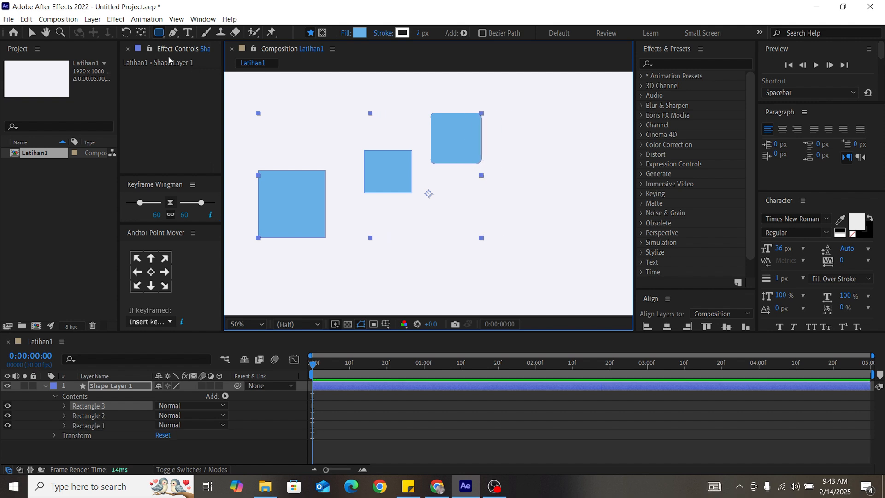
key("q")
left_click_drag(432, 235, 453, 260)
left_click_drag(496, 287, 486, 290)
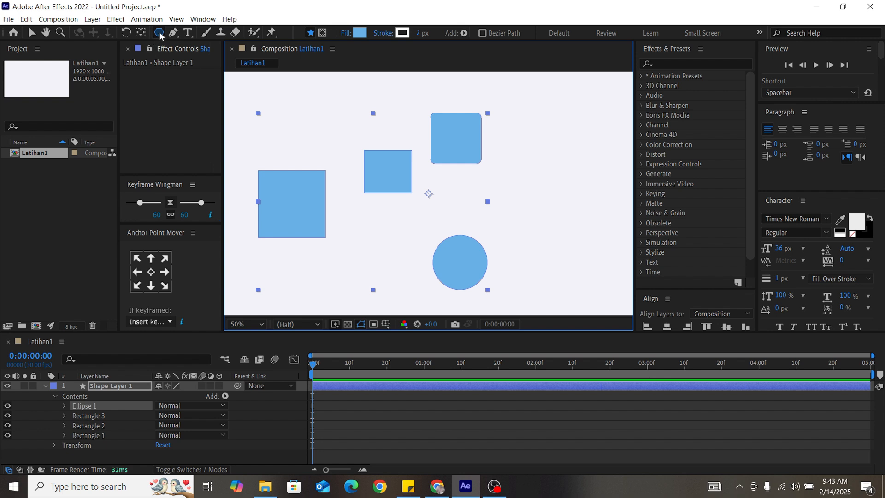
- Add a pentagon and a five-pointed star to the shape layer in the right part of the frame
key("q")
mouse_move(527, 185)
left_mouse_down()
mouse_move(567, 243)
mouse_move(540, 207)
left_mouse_up()
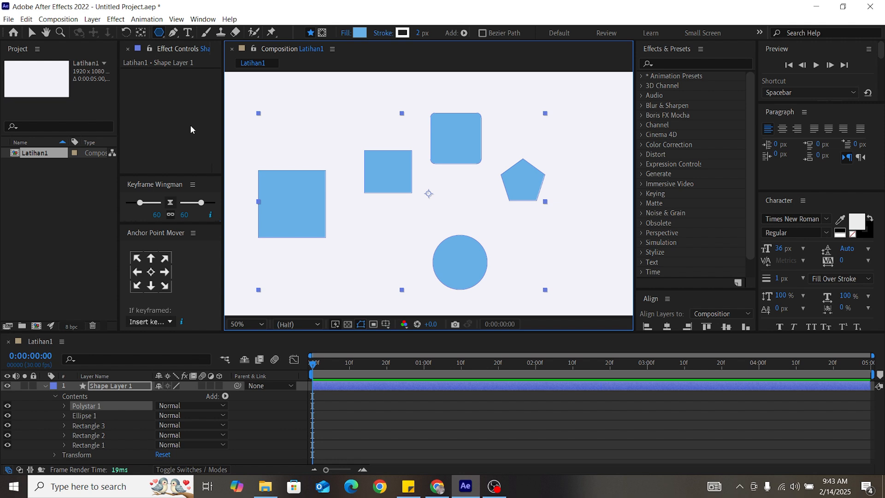
key("q")
left_click_drag(555, 231, 582, 253)
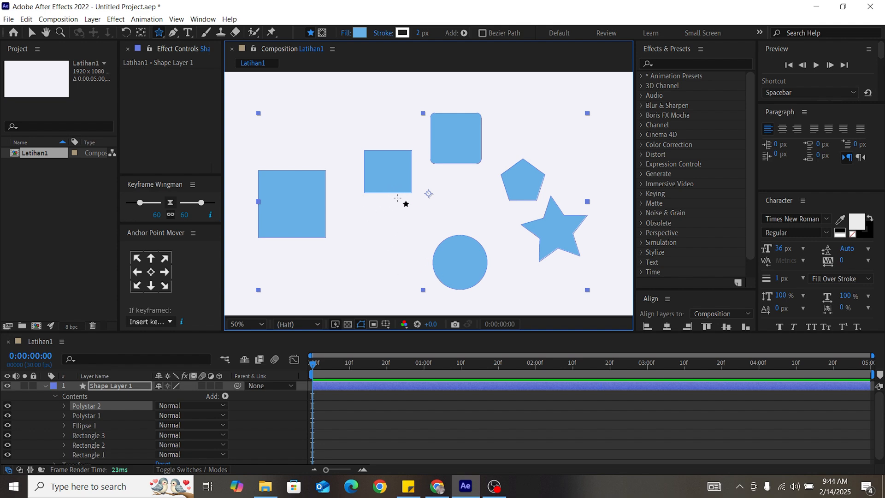
- Remove all the extra shapes and take back the square's move, leaving only the original square
key("Delete")
key("Delete")
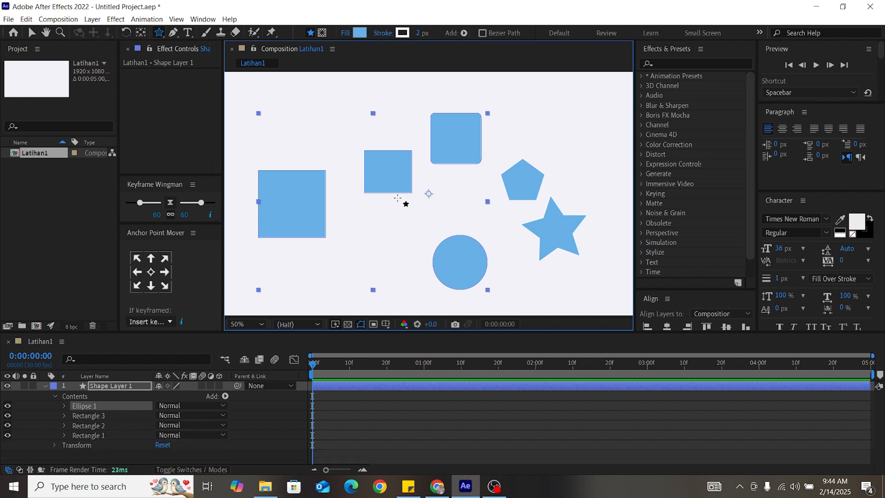
key("Delete")
key("Delete")
key("Delete")
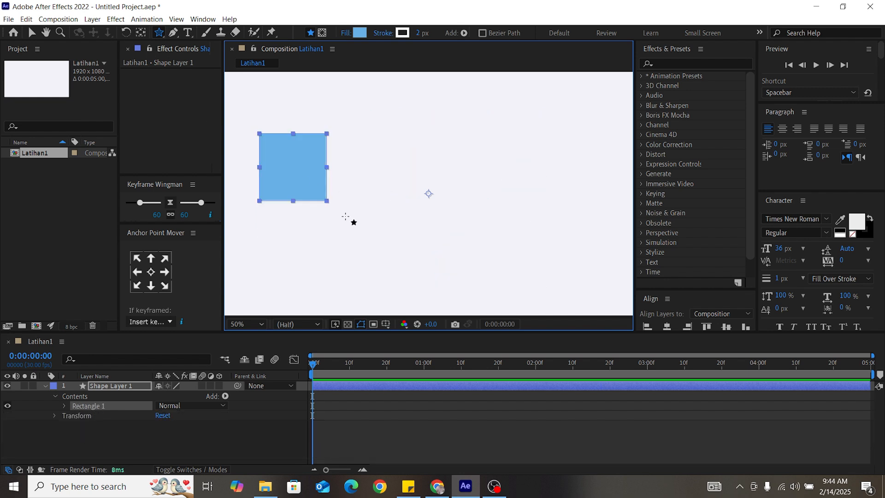
- Move the blue square straight down to about mid-height of the frame with the Selection tool
key("v")
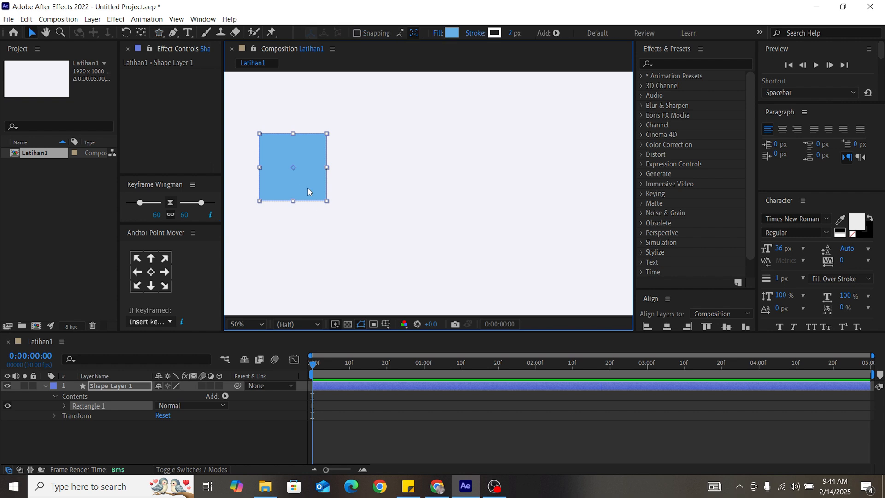
left_click_drag(308, 187, 306, 228)
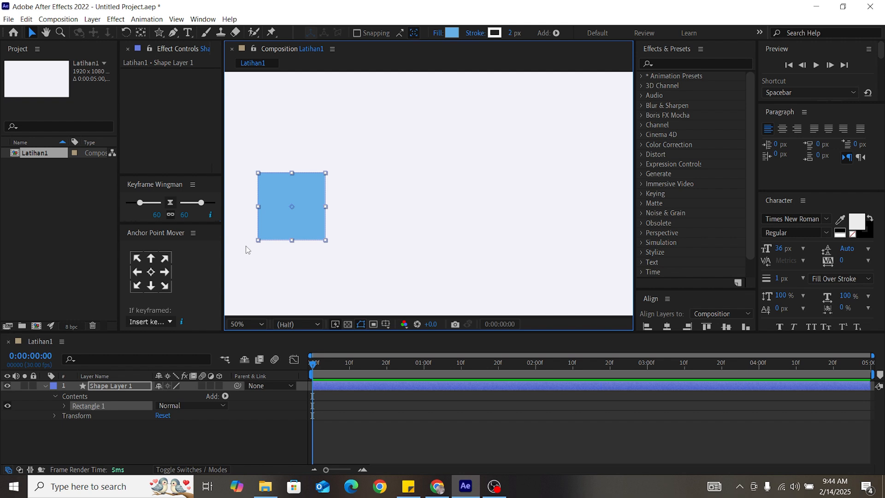
- Examine the Contents and Transform properties of Shape Layer 1, and leave the layer collapsed
left_click(46, 386)
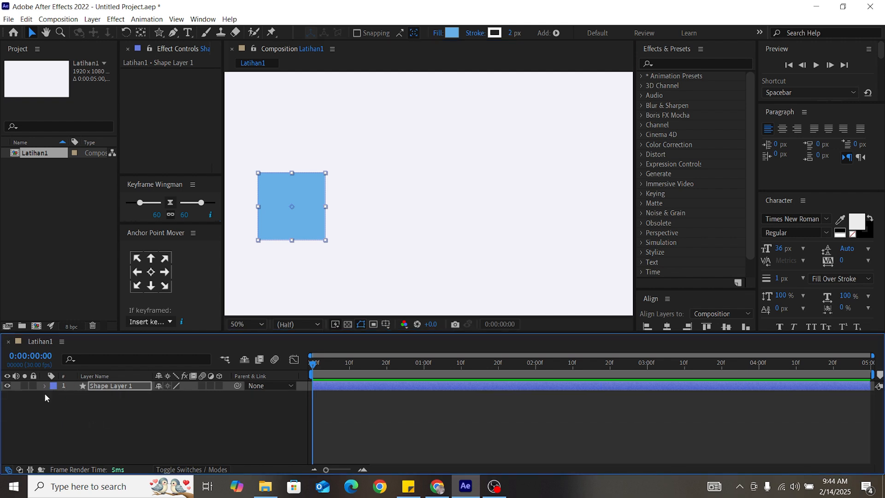
left_click(45, 386)
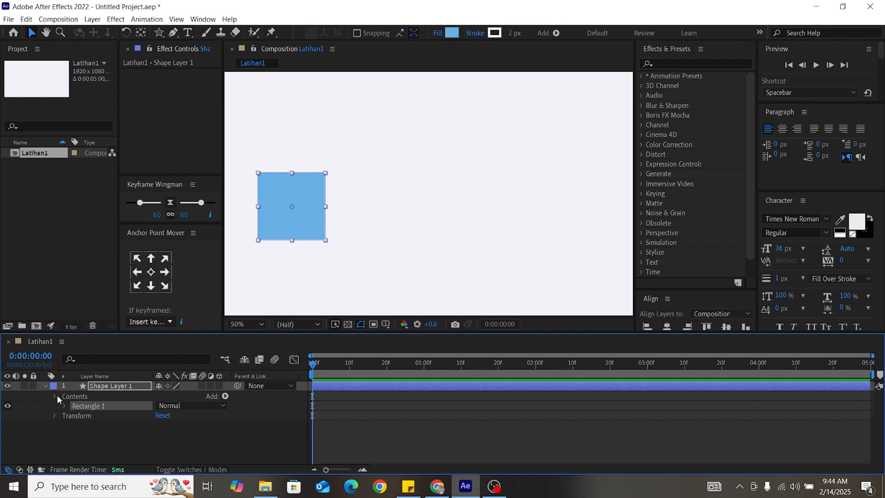
left_click(57, 395)
left_click(54, 406)
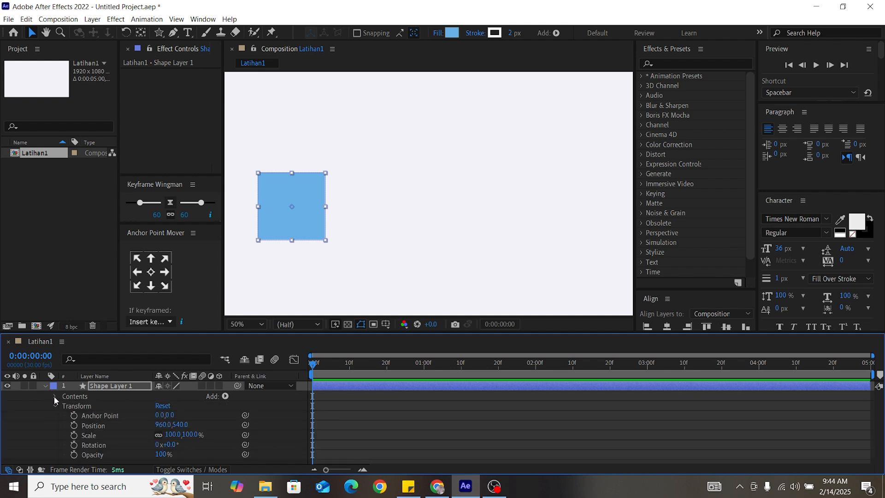
left_click(54, 398)
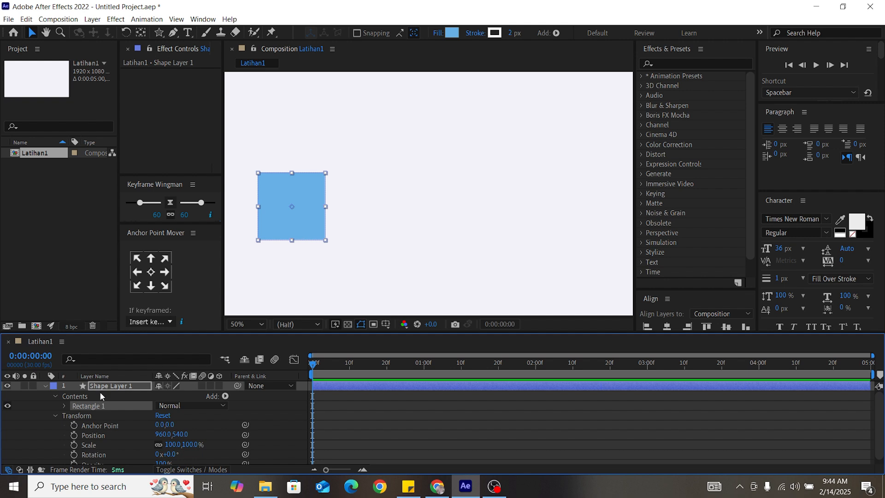
left_click(55, 395)
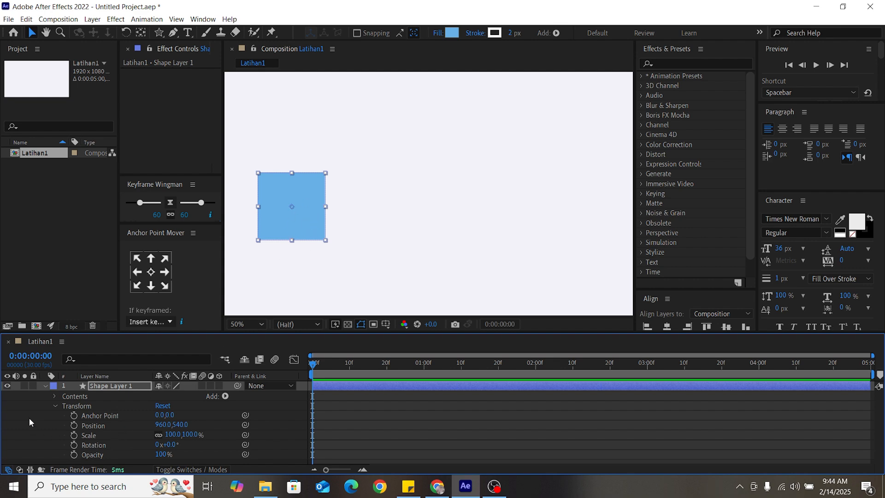
left_click(45, 387)
left_click(45, 386)
left_click(46, 386)
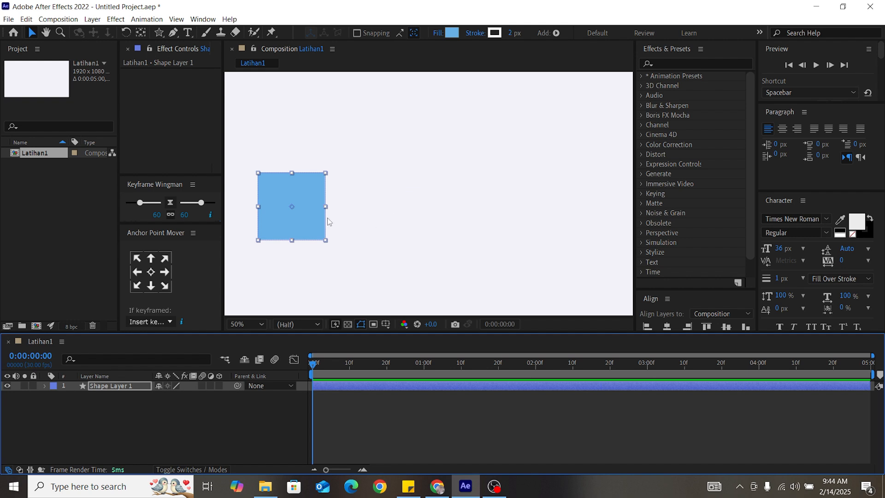
- Shrink the square uniformly about its center to a little over half its size and place it near the frame's left edge
left_click_drag(326, 240, 308, 226)
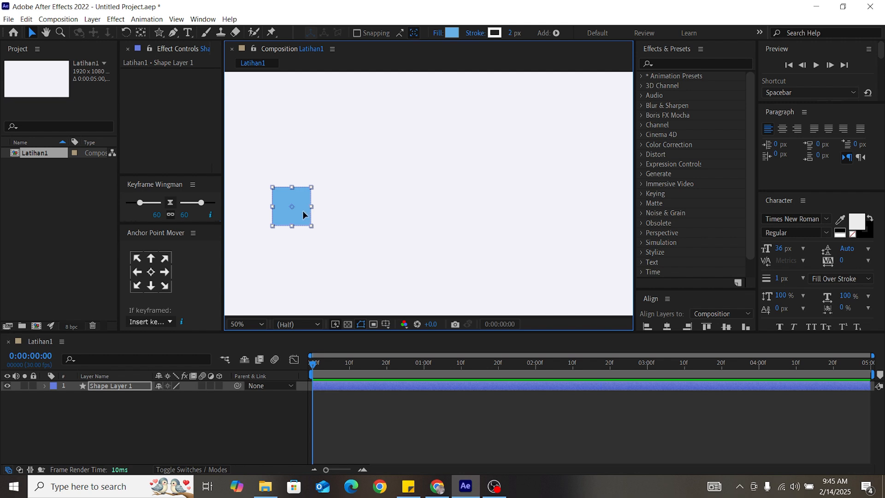
left_click_drag(302, 210, 336, 211)
left_click_drag(427, 213, 285, 205)
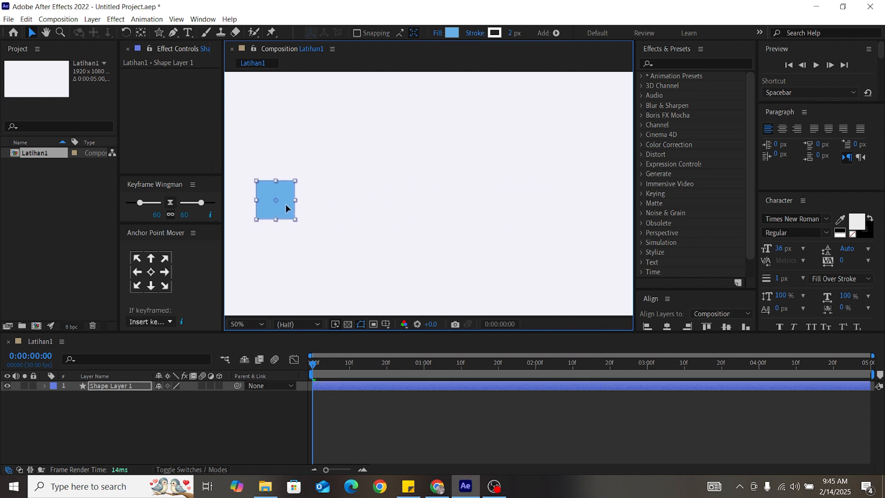
- Reveal only the Position property of Shape Layer 1 and set it to 945.0, 552.0
left_click(111, 386)
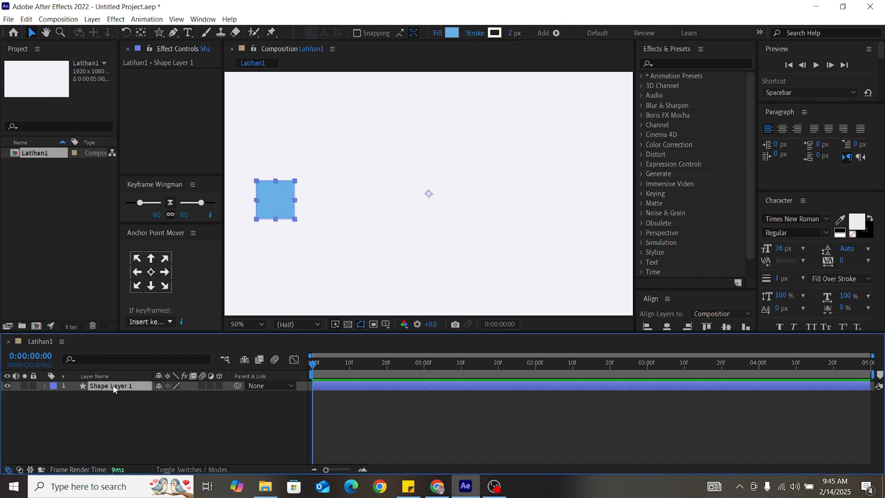
key("p")
left_click_drag(161, 397, 141, 408)
left_click_drag(194, 396, 179, 407)
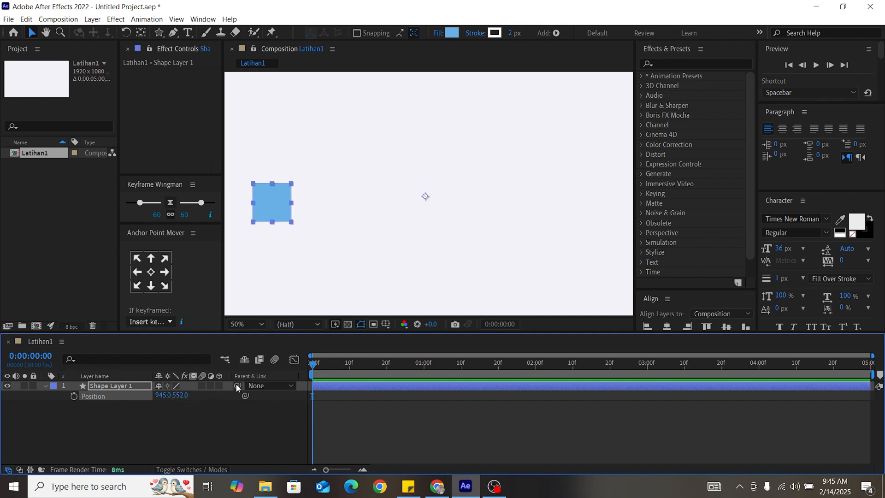
- Reveal only the Scale property of Shape Layer 1 and set it to 102%, keeping the proportions linked
left_click(113, 388)
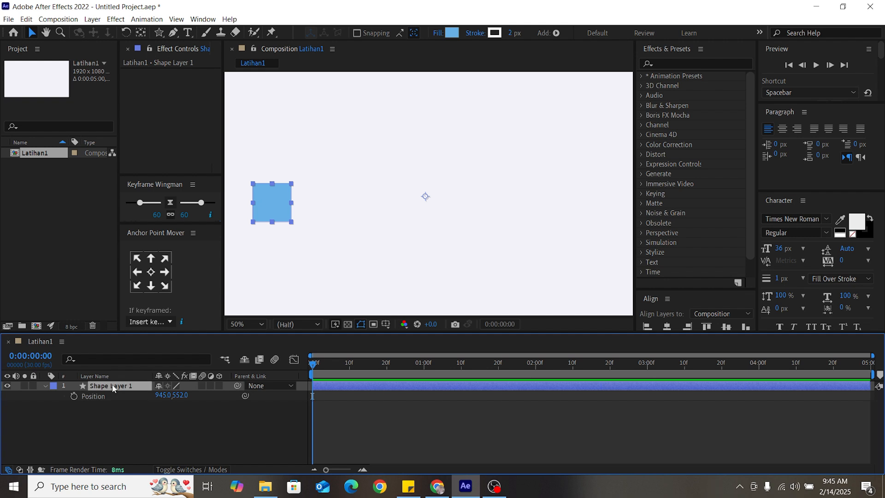
key("s")
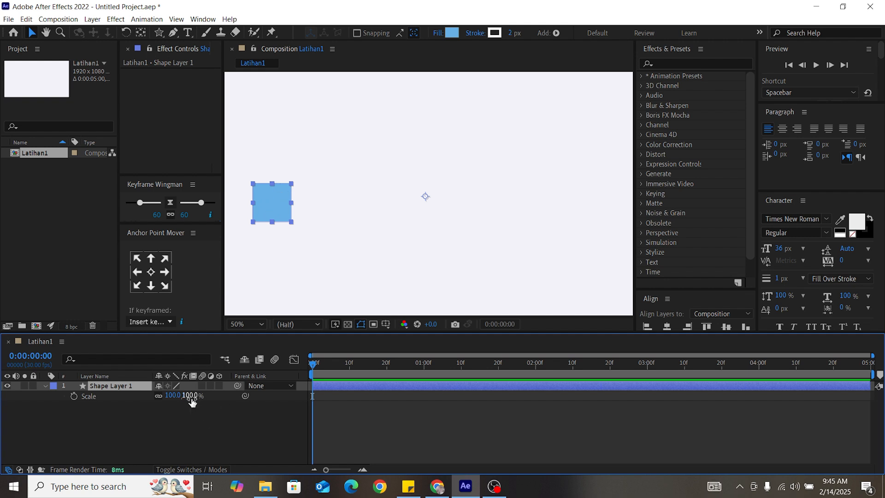
mouse_move(187, 396)
left_mouse_down()
mouse_move(199, 408)
mouse_move(154, 398)
mouse_move(184, 398)
mouse_move(164, 402)
mouse_move(177, 405)
left_mouse_up()
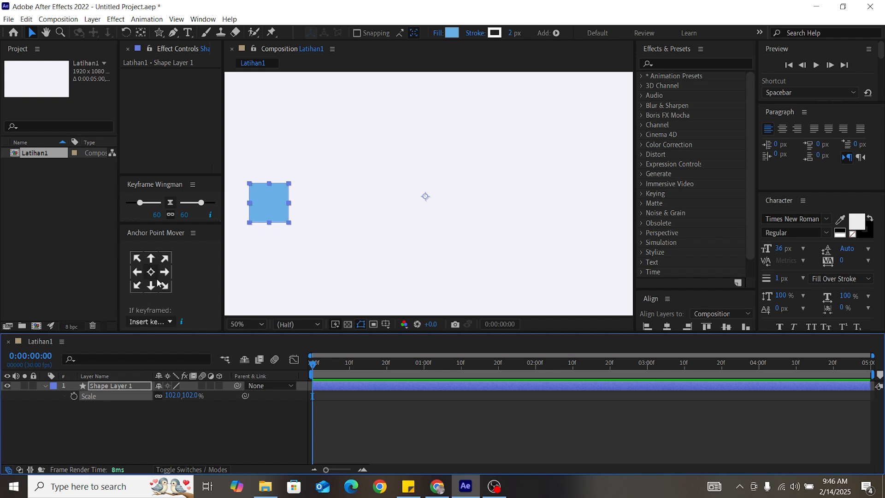
- Reveal only the Anchor Point property of Shape Layer 1, set it to 0.0, -8.0 and deselect the layer
left_click(106, 388)
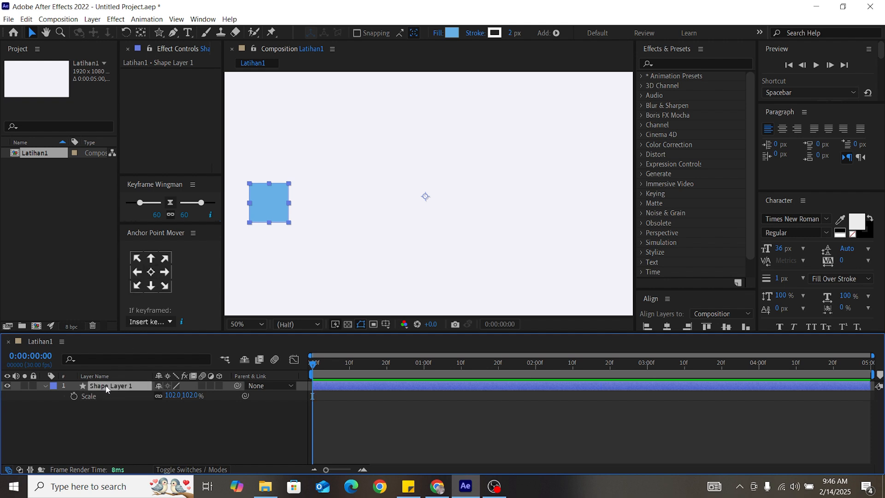
key("a")
left_click_drag(171, 395, 154, 403)
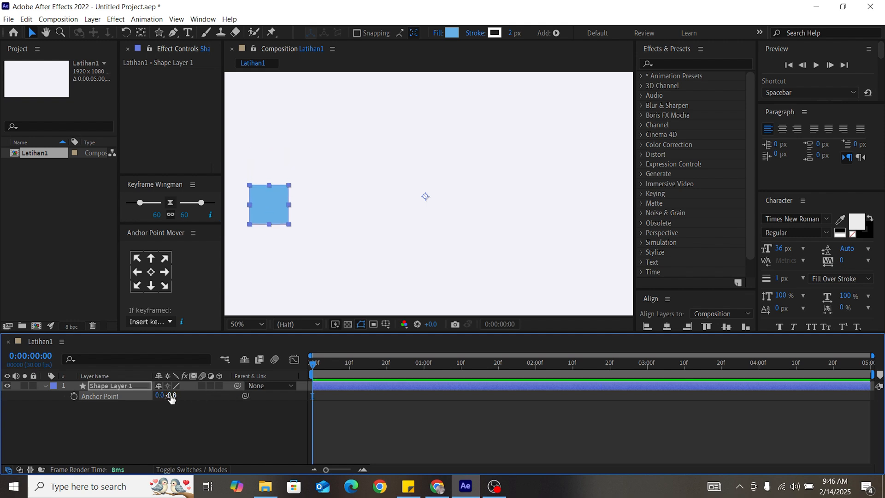
left_click(169, 402)
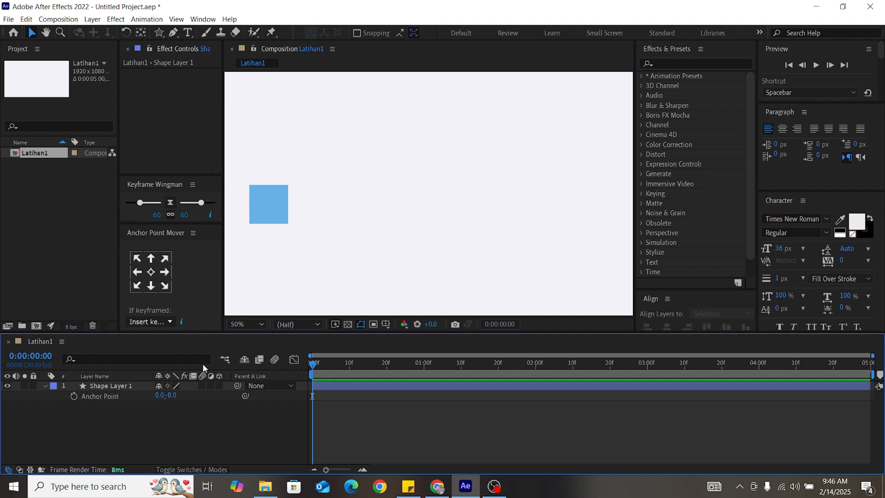
- Center Shape Layer 1's anchor point on the blue square and nudge the square slightly up and to the right
left_click(117, 390)
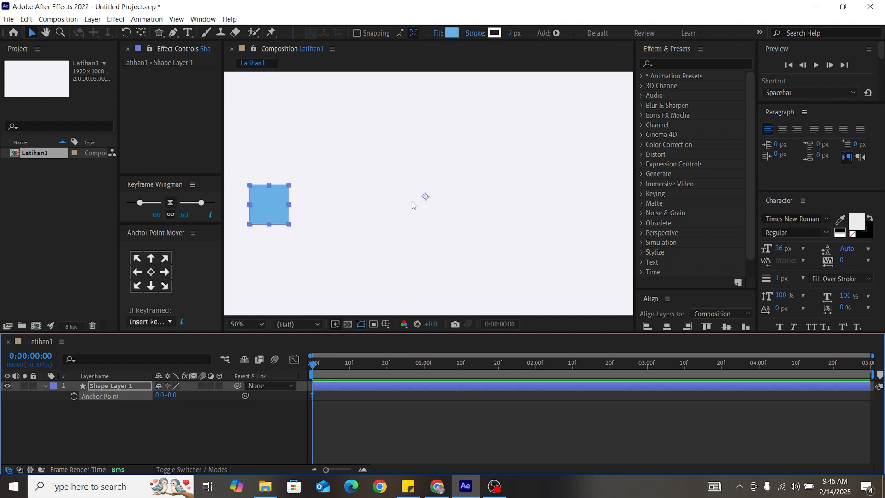
left_click(151, 274)
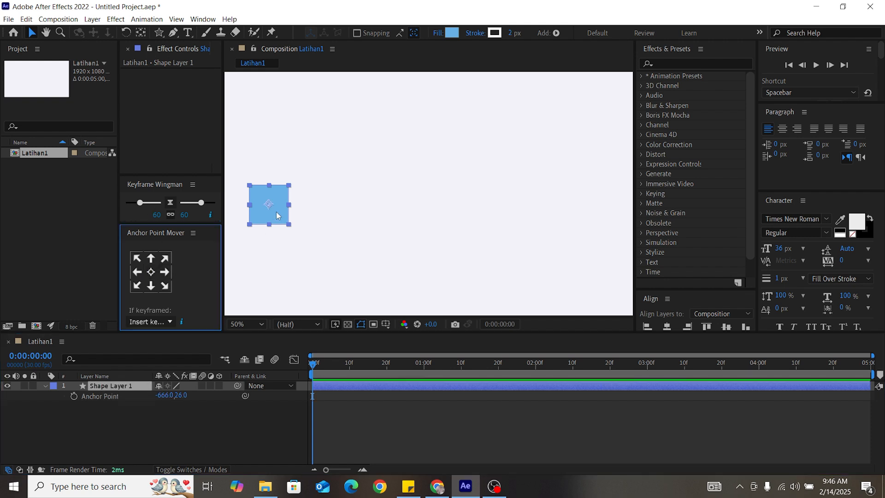
mouse_move(276, 215)
left_mouse_down()
mouse_move(292, 210)
mouse_move(286, 201)
mouse_move(274, 212)
left_mouse_up()
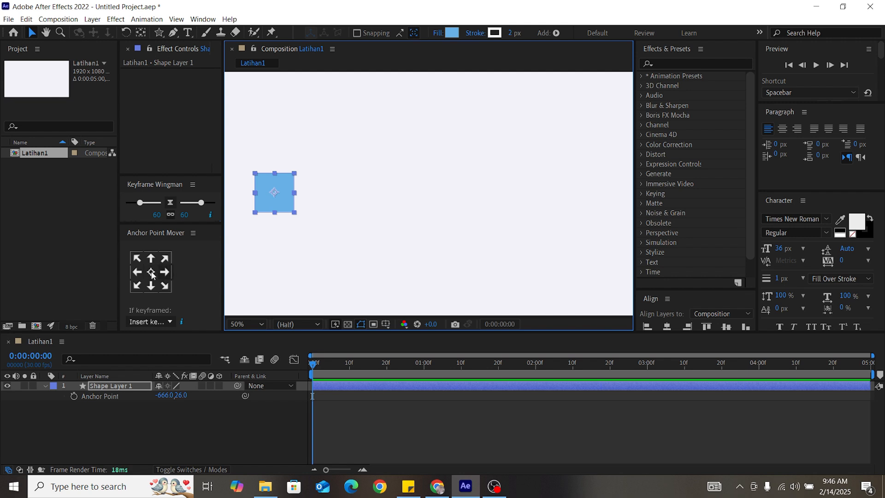
- Try the anchor point at several edges and corners of the square and return it to the square's center
left_click(137, 272)
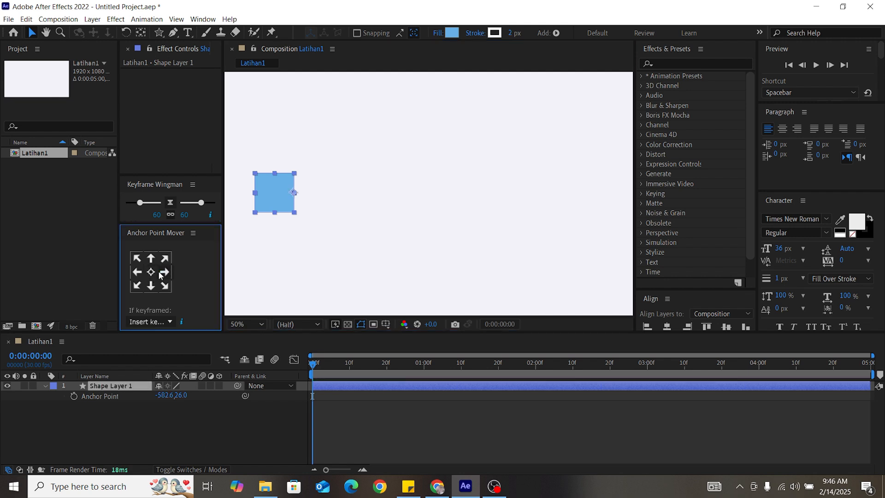
left_click(138, 285)
left_click(152, 285)
left_click(165, 284)
left_click(152, 273)
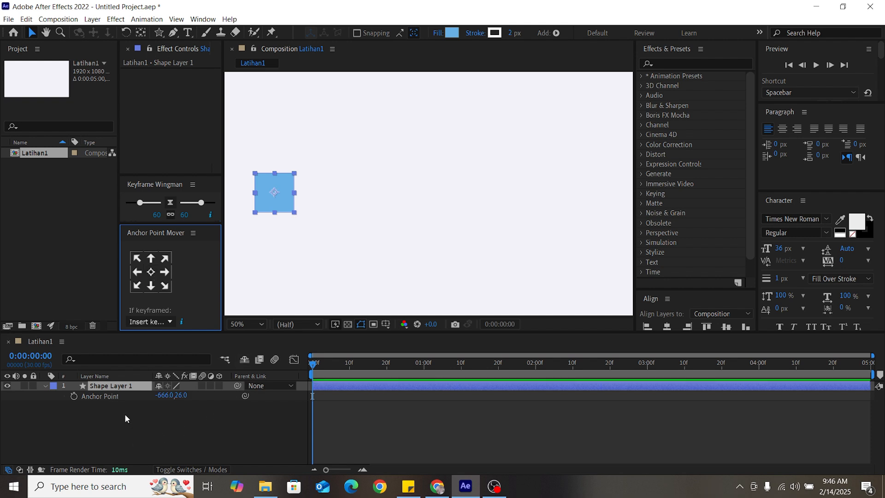
- Reveal only the Scale property of Shape Layer 1 and set it to 135%, keeping the proportions linked
key("s")
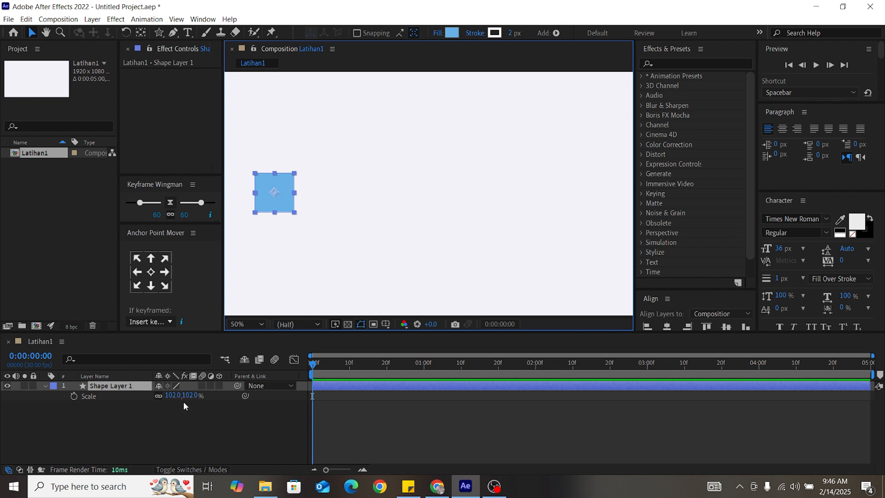
mouse_move(191, 397)
left_mouse_down()
mouse_move(249, 400)
mouse_move(167, 401)
mouse_move(177, 402)
left_mouse_up()
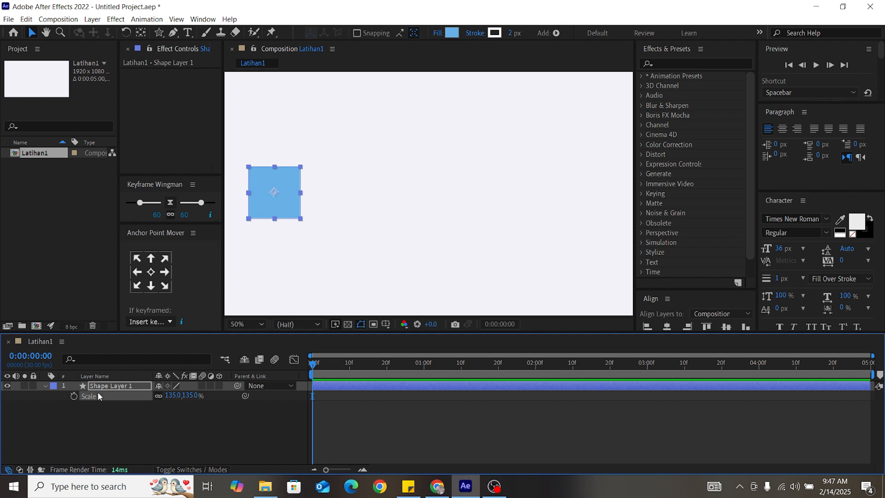
- Reveal only the Rotation property of Shape Layer 1, try a rotation of 51° about the center and undo it
key("r")
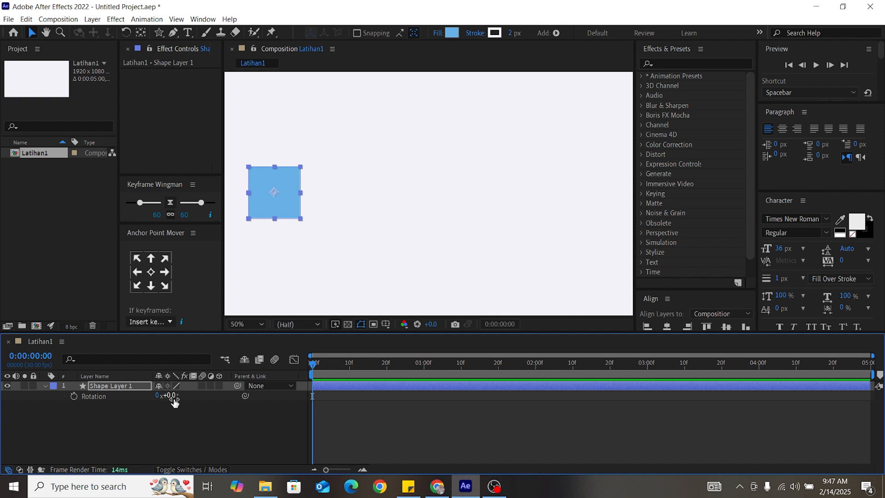
left_click_drag(172, 396, 215, 421)
left_click(214, 421)
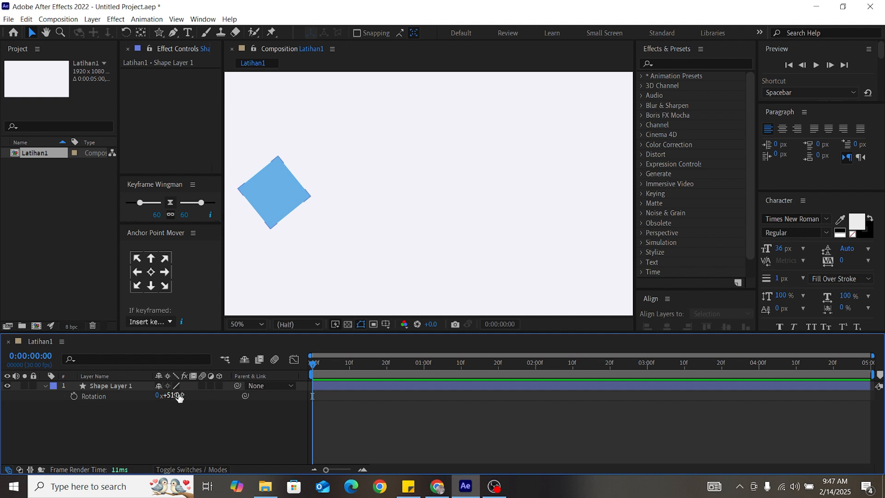
left_click(98, 391)
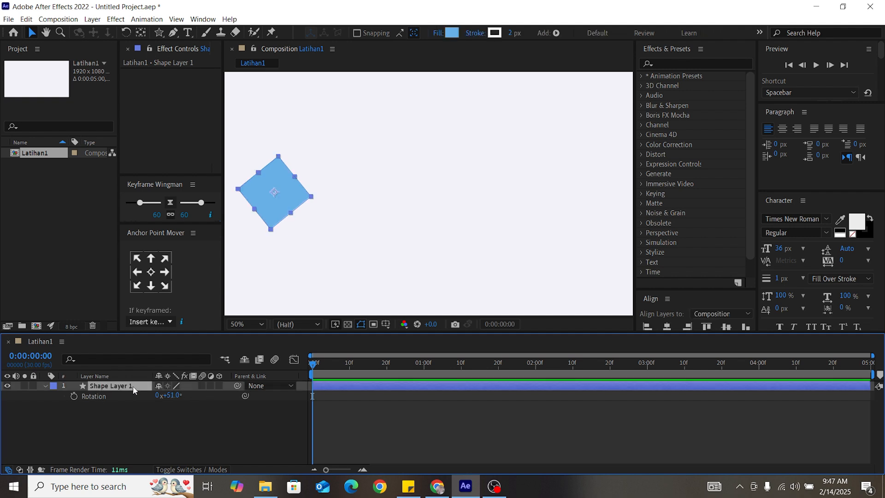
key("ctrl+z")
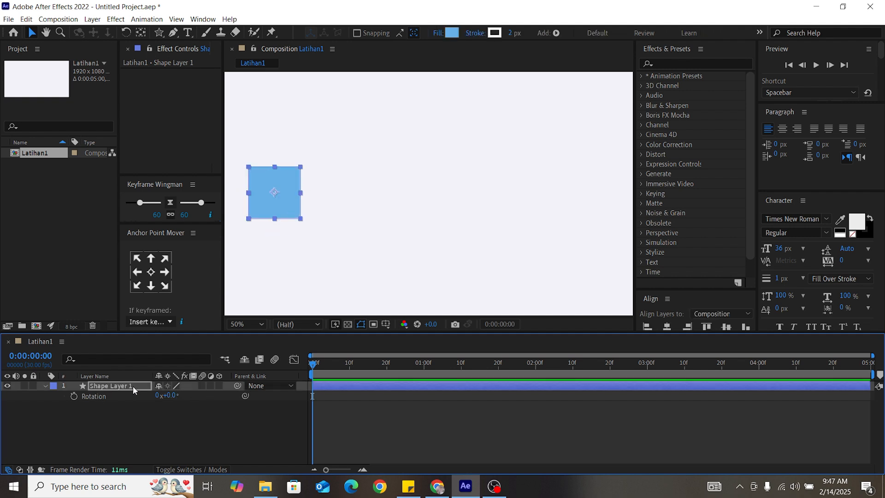
- Move the anchor point to the square's lower-right corner, try rotating the square around it and undo the rotation
left_click(165, 286)
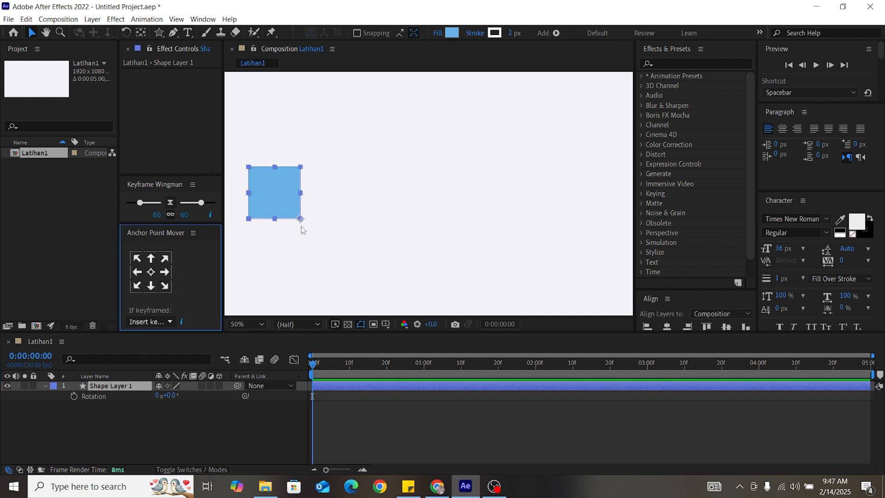
left_click_drag(175, 401, 230, 400)
left_click_drag(202, 396, 179, 399)
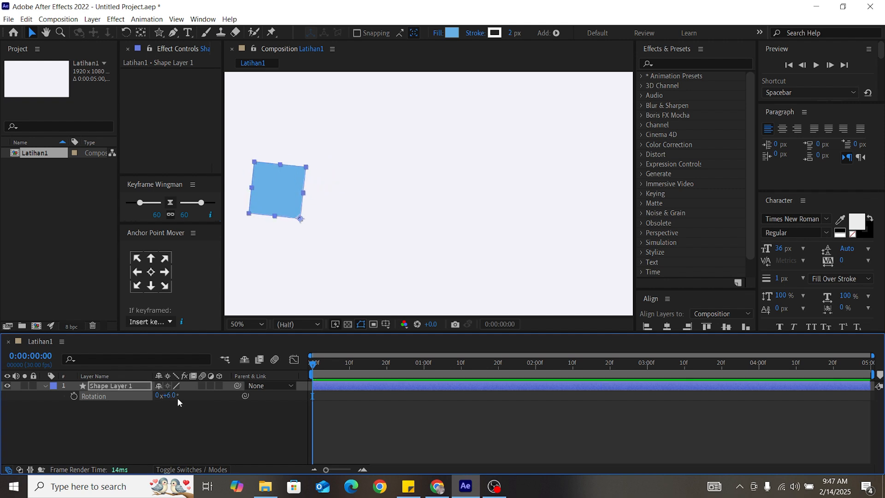
key("ctrl+z")
key("ctrl+z")
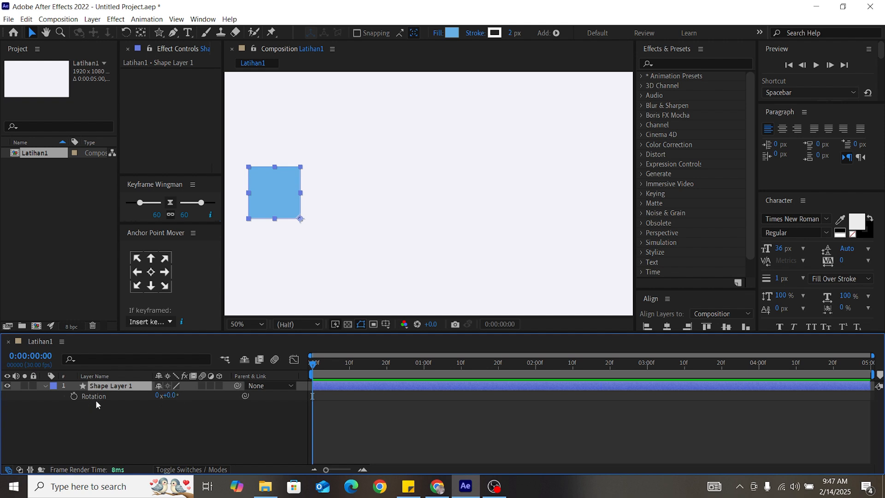
- Go to the end of the composition, reveal only Shape Layer 1's Opacity, set it to 99% and deselect the layer
key("End")
key("t")
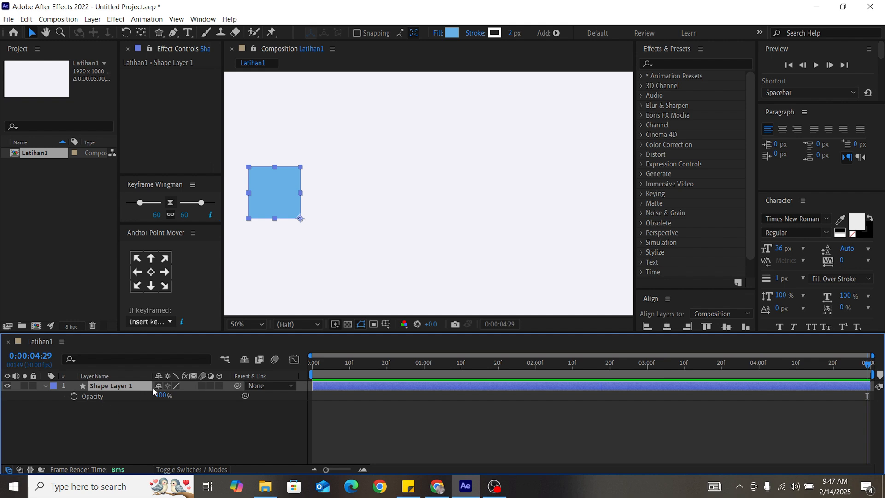
left_click_drag(163, 399, 191, 396)
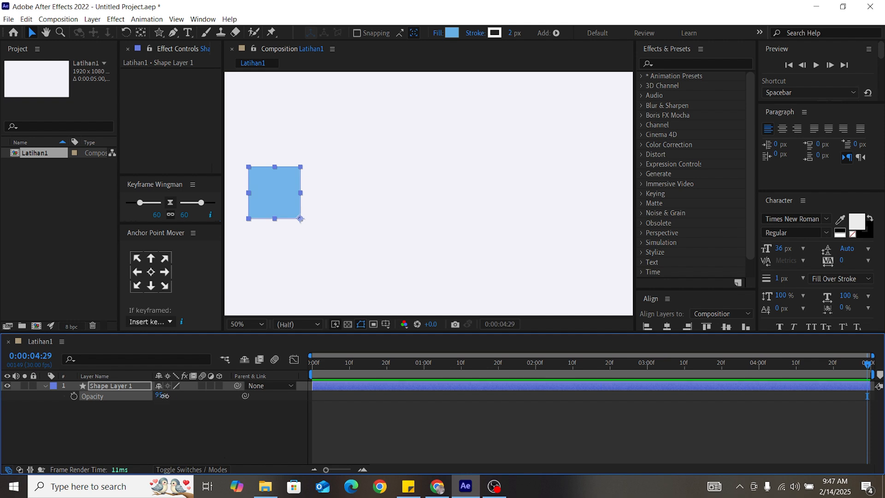
left_click_drag(159, 395, 182, 396)
left_click(198, 413)
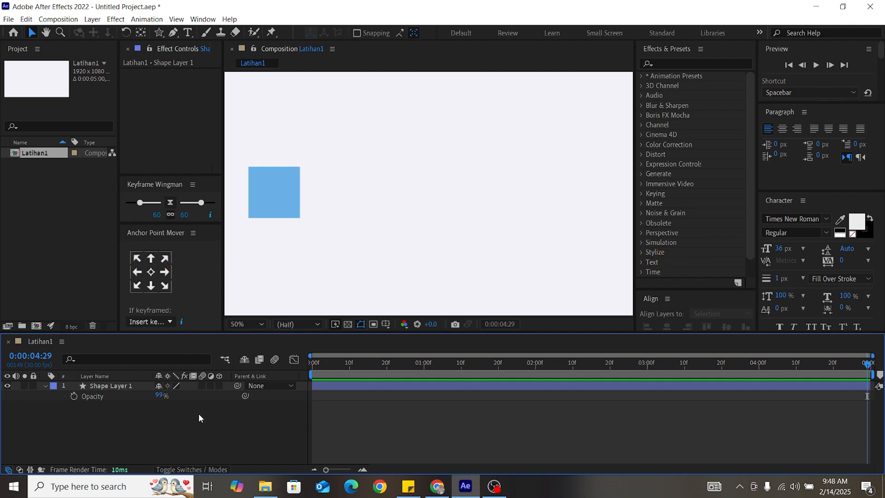
- Collapse Shape Layer 1's properties, shift the square slightly up and to the right and recenter its anchor point
left_click(46, 386)
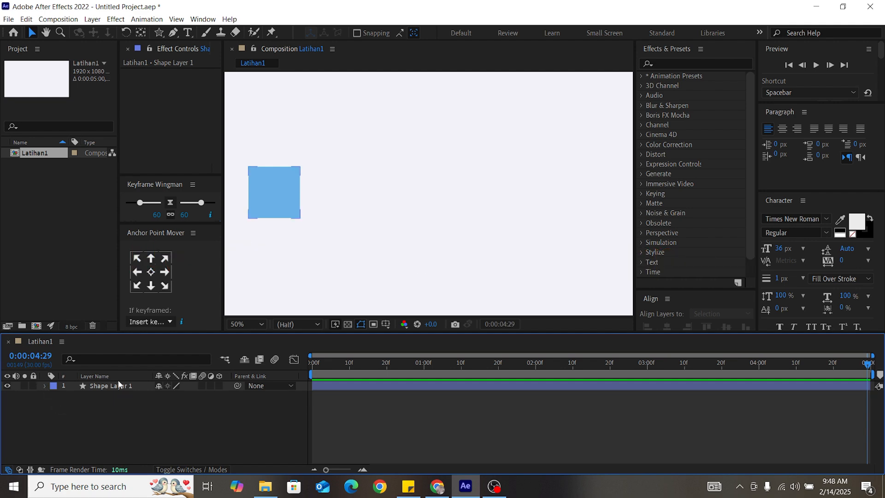
left_click(276, 206)
left_click_drag(284, 204, 287, 201)
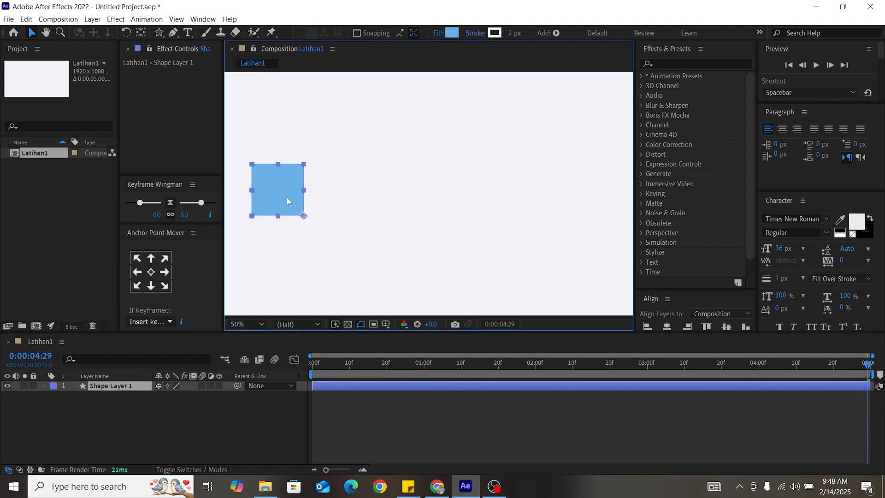
left_click(150, 272)
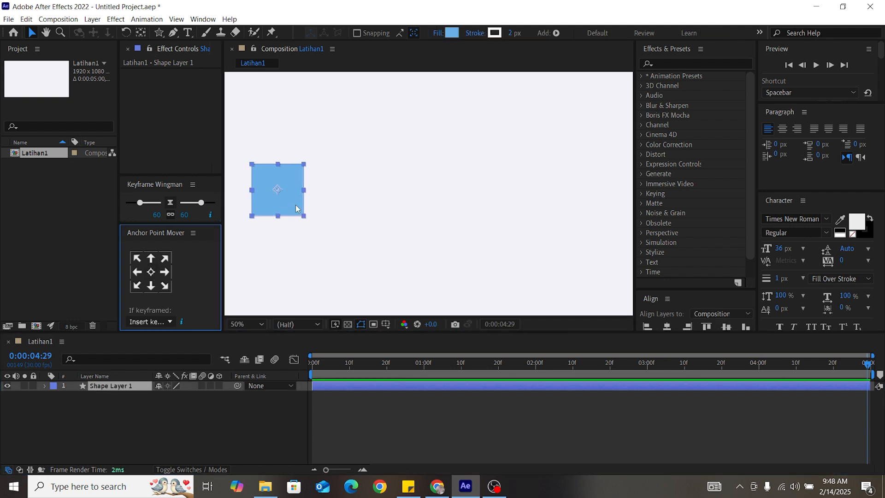
- Move the square up toward the frame's upper-left corner and place a duplicate of it directly below
left_click_drag(290, 207, 291, 157)
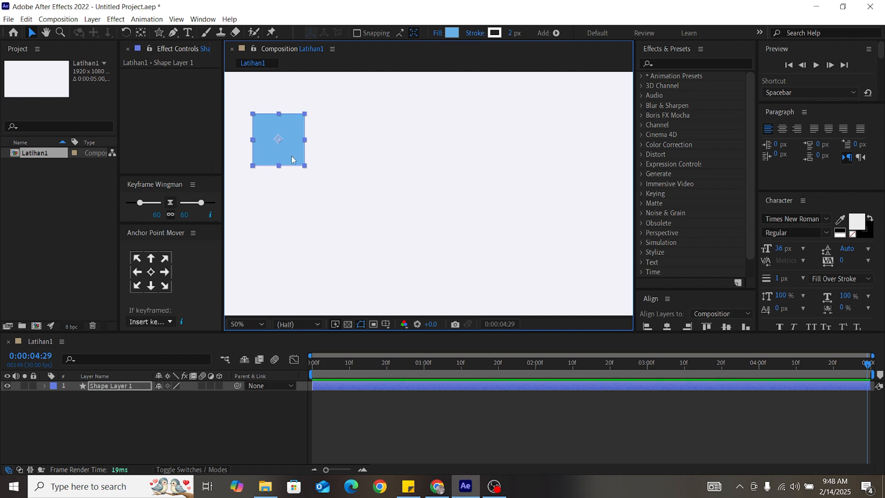
key("ctrl+d")
left_click_drag(283, 158, 281, 239)
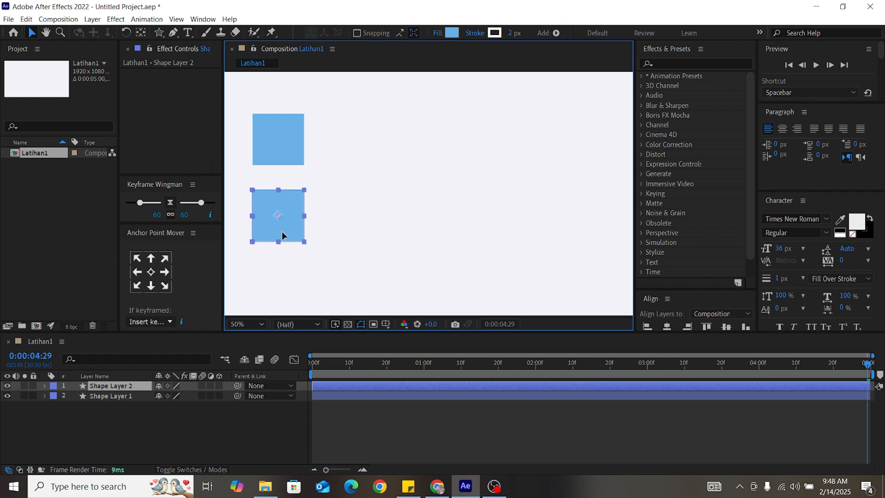
- Change the fill color of the duplicated lower square to green 68E78E and deselect it
left_click(450, 33)
left_click(388, 225)
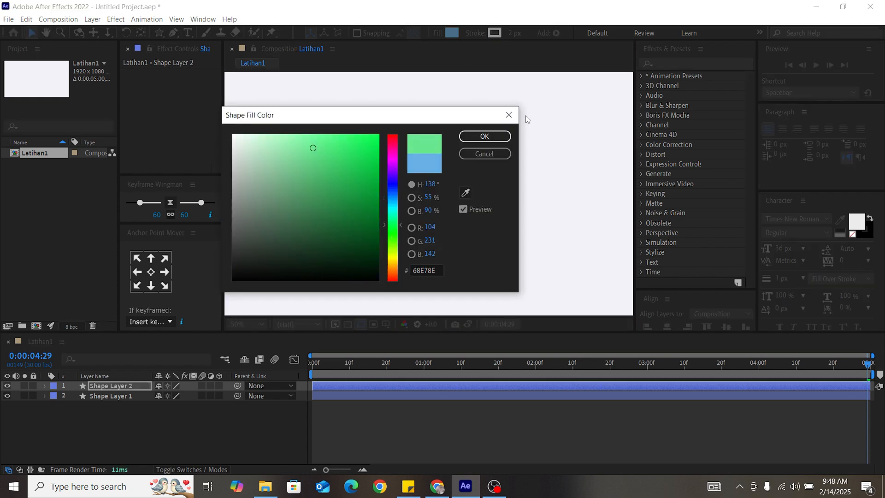
left_click(490, 141)
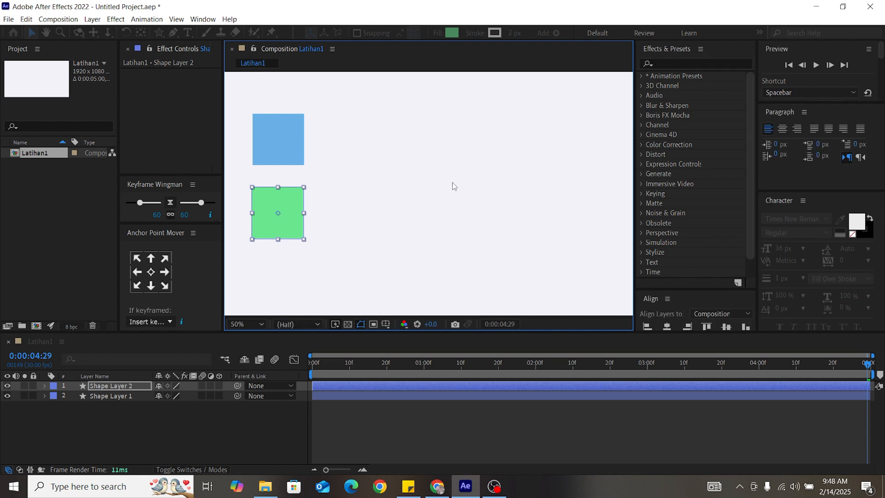
left_click(414, 206)
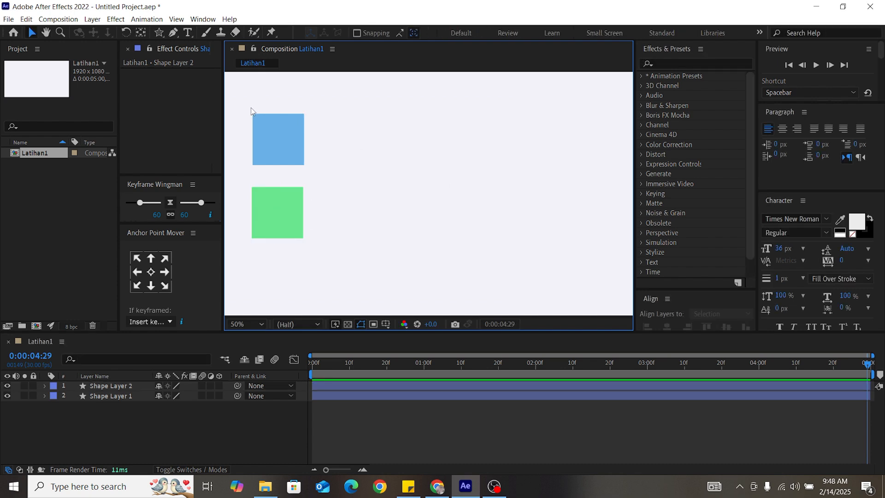
- Nudge the blue square slightly up, fine-tune the green square's position below it and deselect both
left_click(280, 144)
left_click(283, 227)
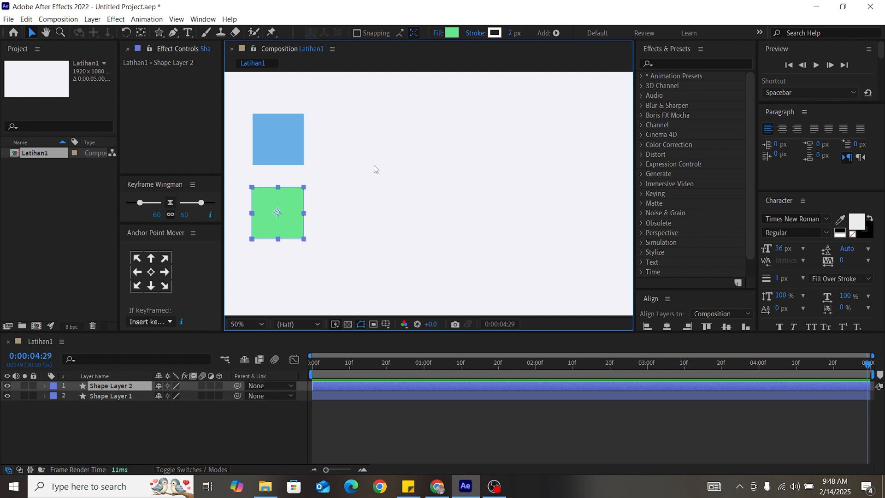
left_click(349, 156)
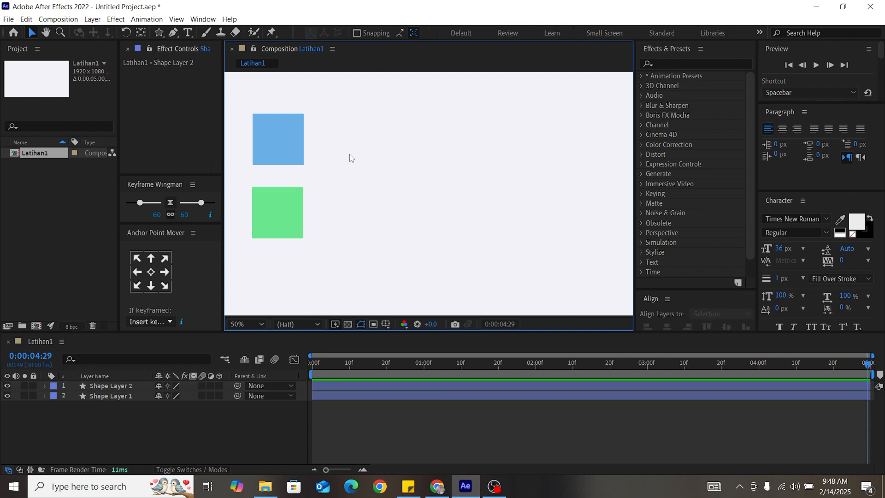
mouse_move(299, 159)
left_mouse_down()
mouse_move(295, 137)
mouse_move(295, 156)
left_mouse_up()
left_click(287, 217)
mouse_move(287, 217)
left_mouse_down()
mouse_move(283, 209)
mouse_move(285, 221)
left_mouse_up()
left_click(370, 213)
left_click(378, 214)
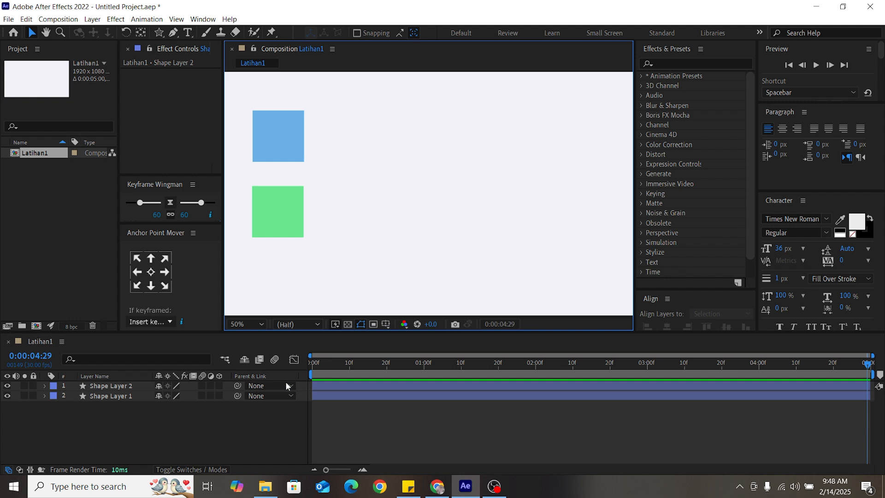
- Add a null object to the Latihan1 composition
right_click(102, 432)
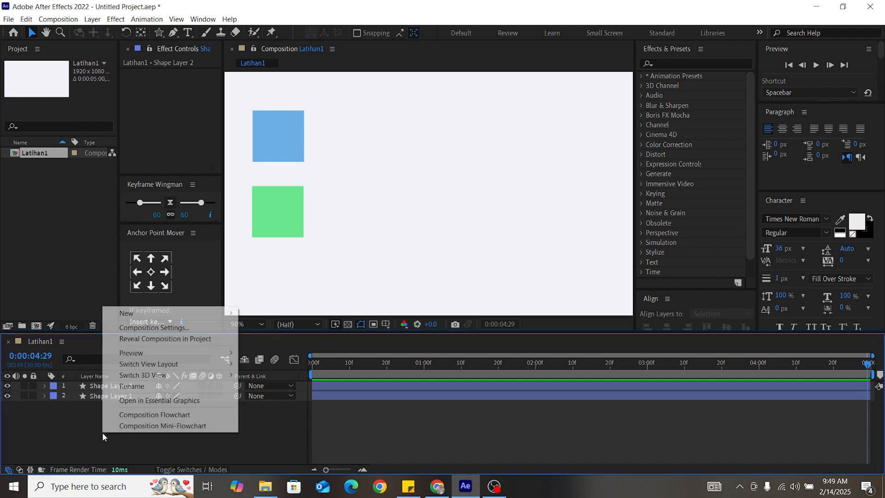
left_click(109, 427)
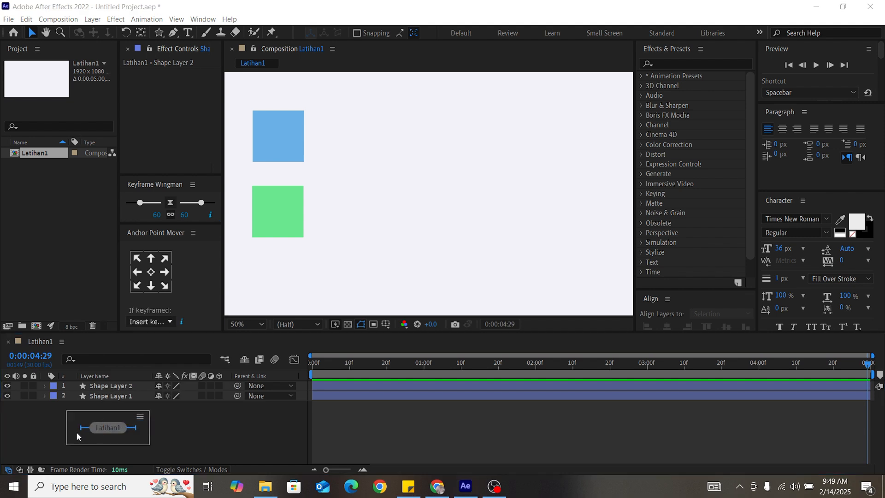
right_click(79, 431)
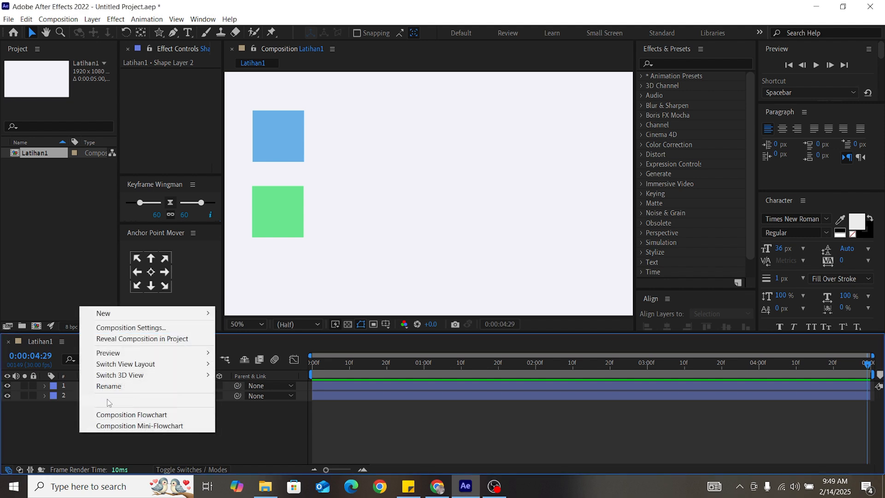
mouse_move(187, 310)
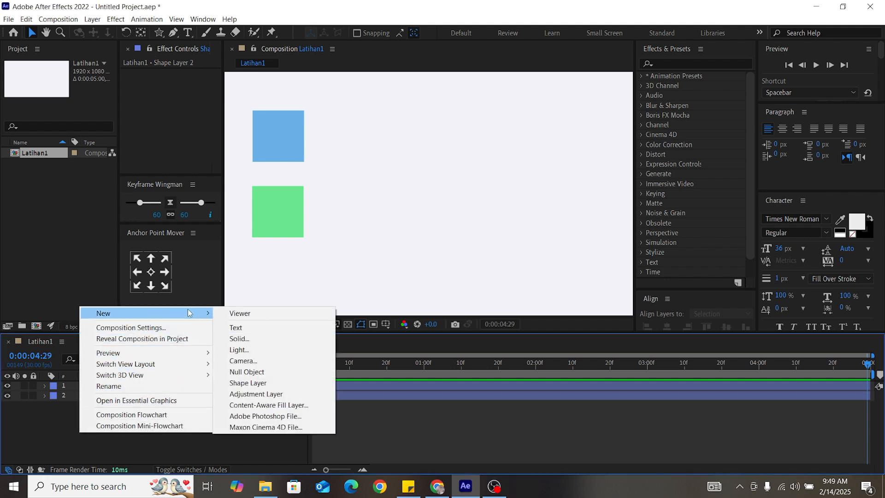
left_click(247, 372)
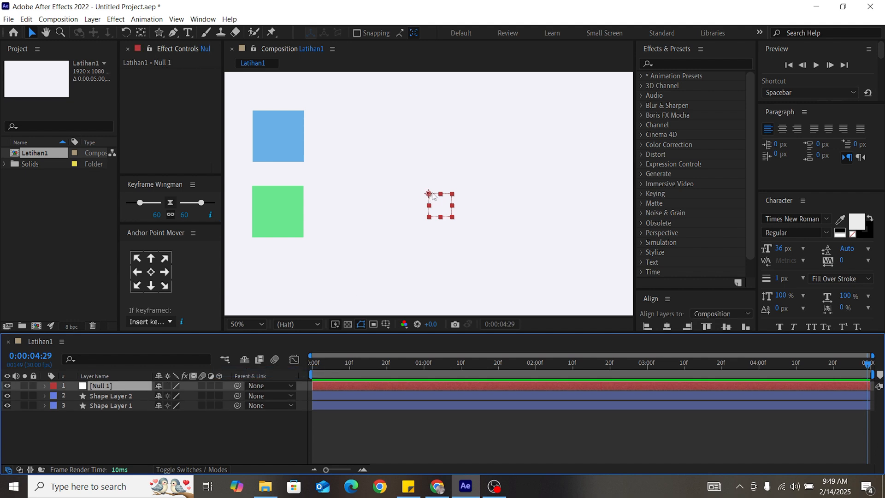
- Center the null object's anchor point and place the null just right of the two squares, at the height between them
left_click(150, 271)
left_click_drag(438, 203, 336, 174)
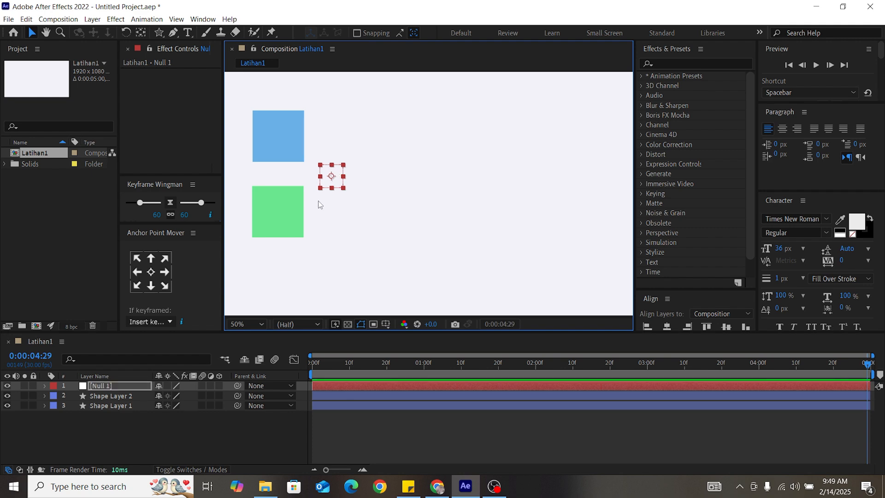
left_click(287, 129)
left_click(281, 203)
left_click(334, 177)
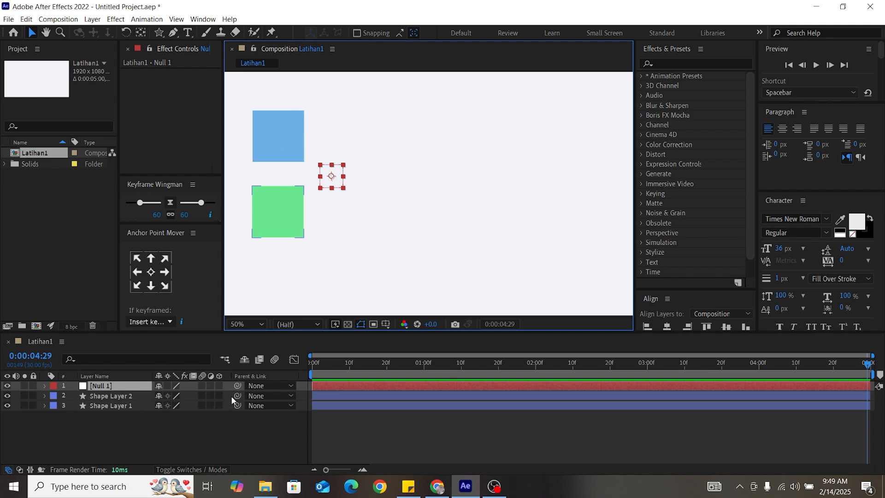
- Parent Shape Layer 1 and Shape Layer 2 to the Null 1 layer
left_click(120, 397)
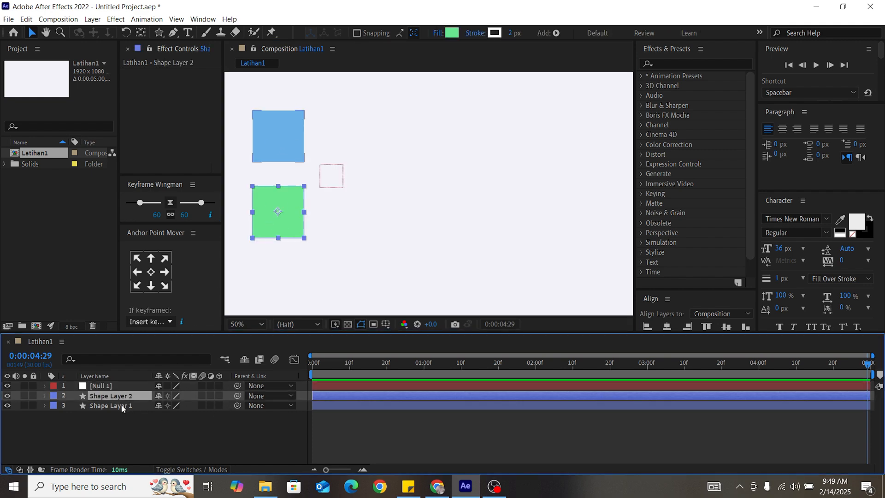
left_click(121, 405, "shift")
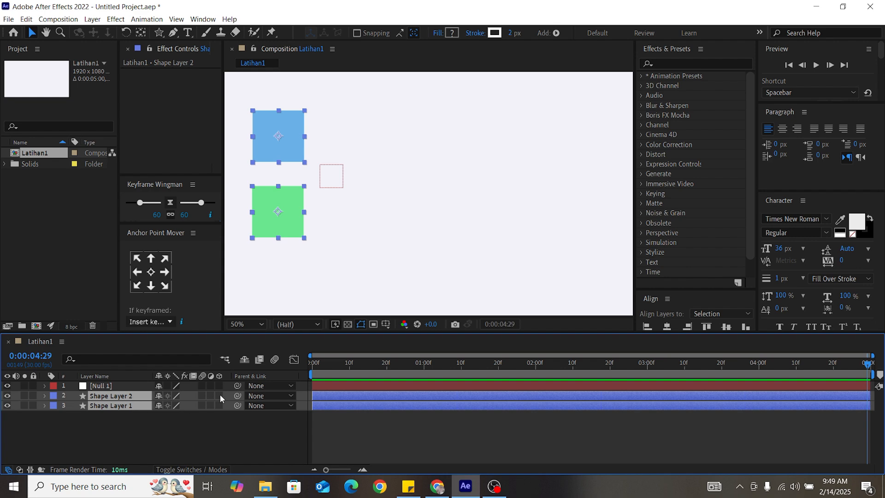
left_click_drag(237, 395, 133, 386)
- Try stretching the null object vertically to transform both linked squares, and undo the stretch
left_click(108, 388)
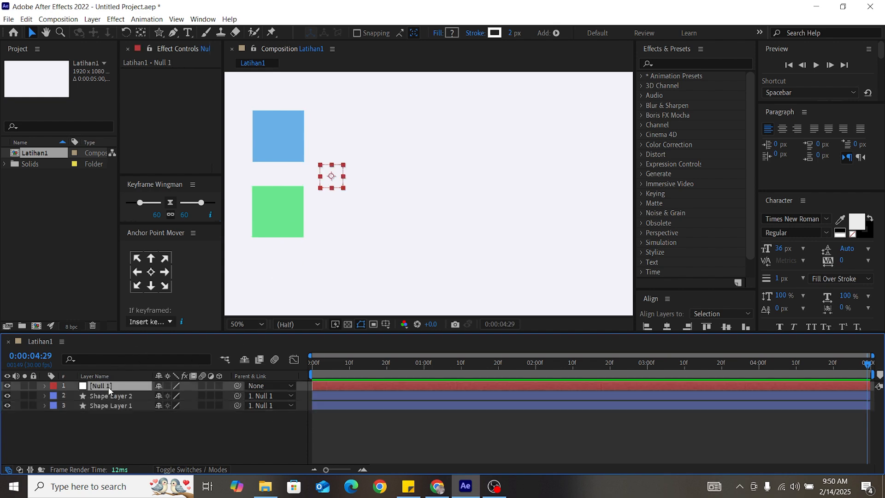
left_click_drag(333, 188, 338, 222)
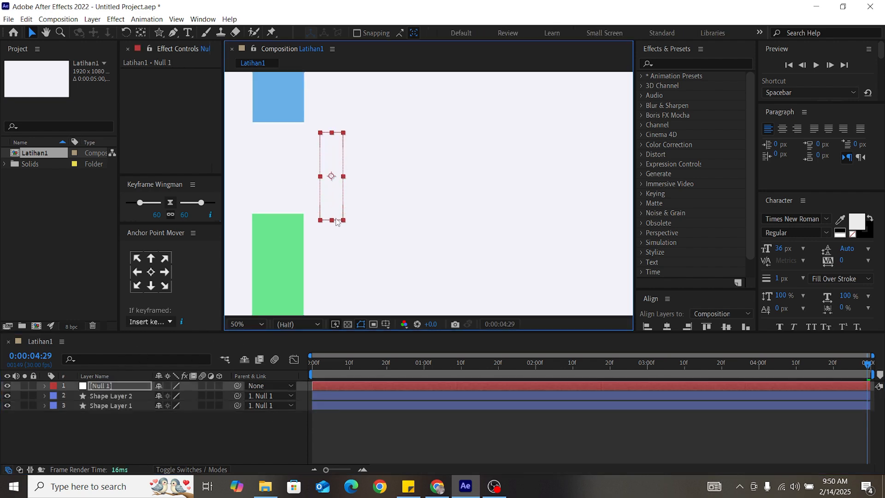
key("ctrl+z")
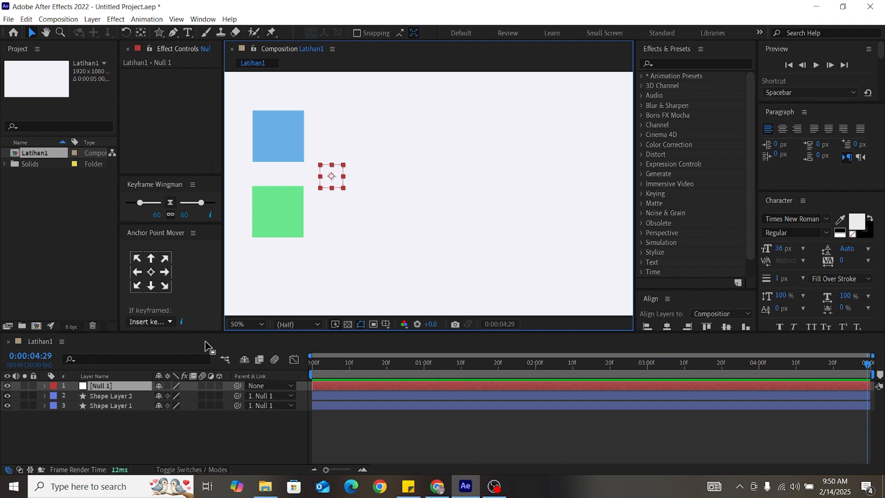
- Reveal the null object's rotation, switch to its scale, set the scale to 105% and deselect the layer
key("r")
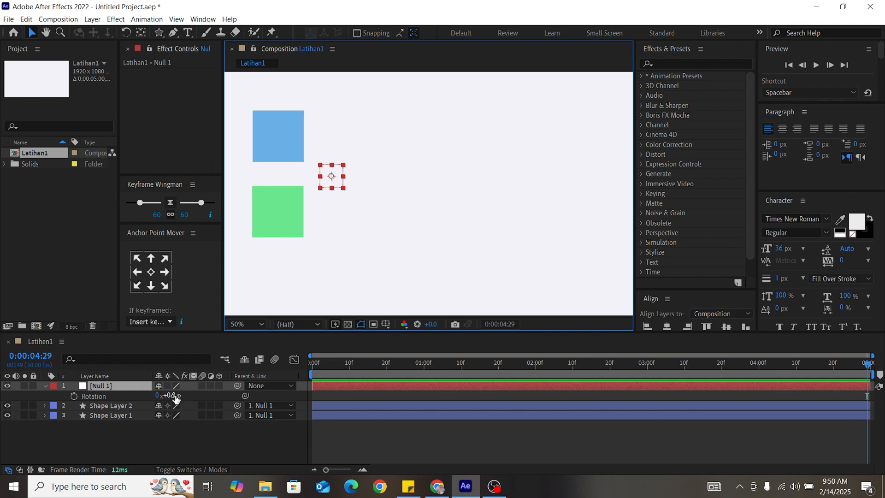
mouse_move(172, 395)
left_mouse_down()
mouse_move(194, 395)
mouse_move(173, 395)
left_mouse_up()
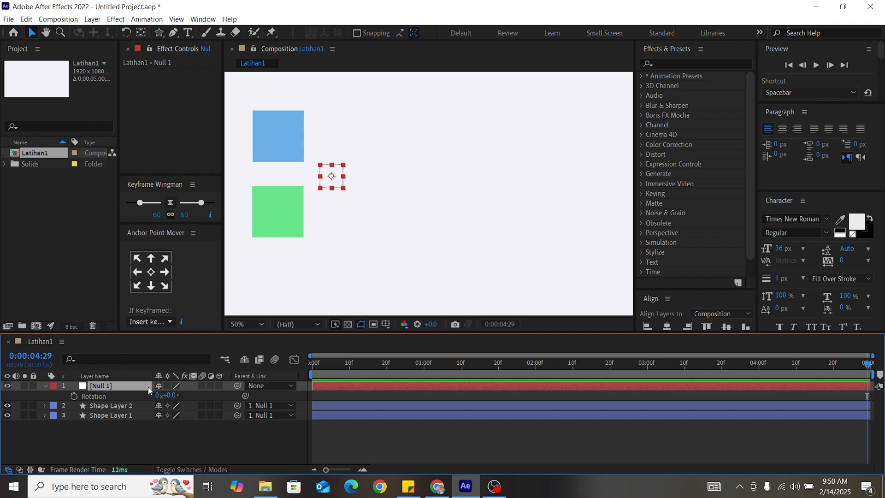
key("s")
left_click_drag(185, 395, 190, 395)
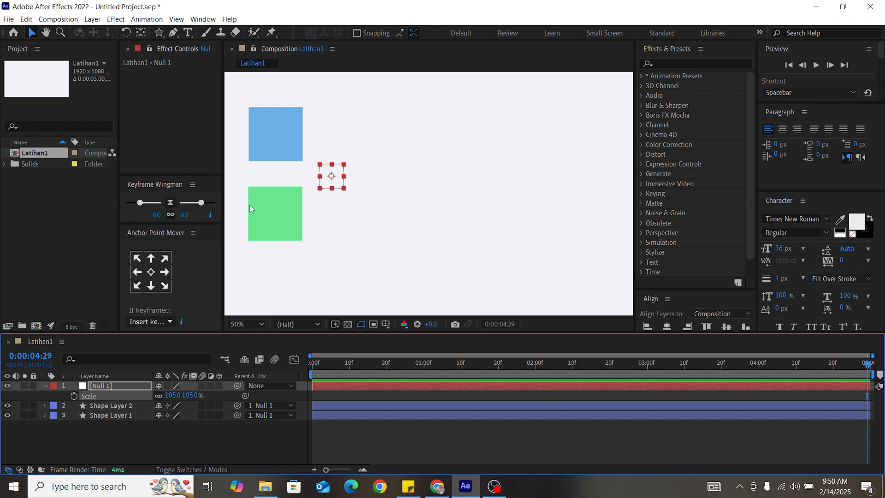
left_click(198, 450)
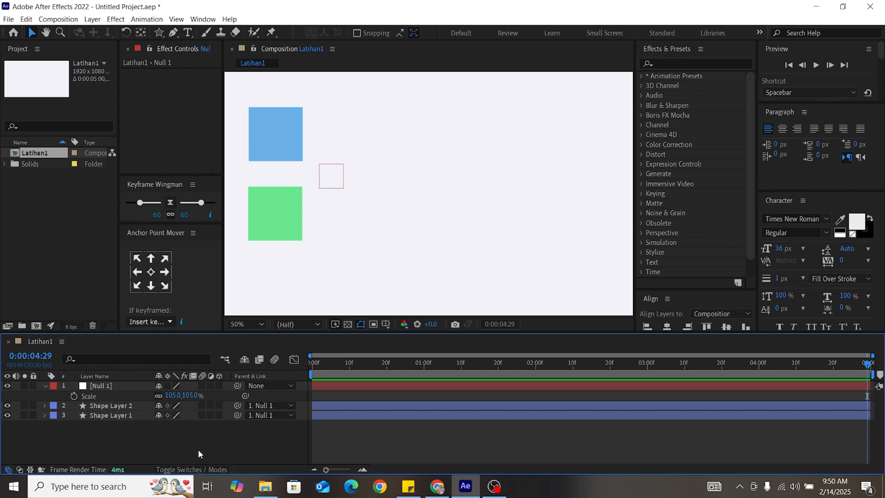
- Delete the null object from the Latihan1 composition
left_click(112, 386)
key("Delete")
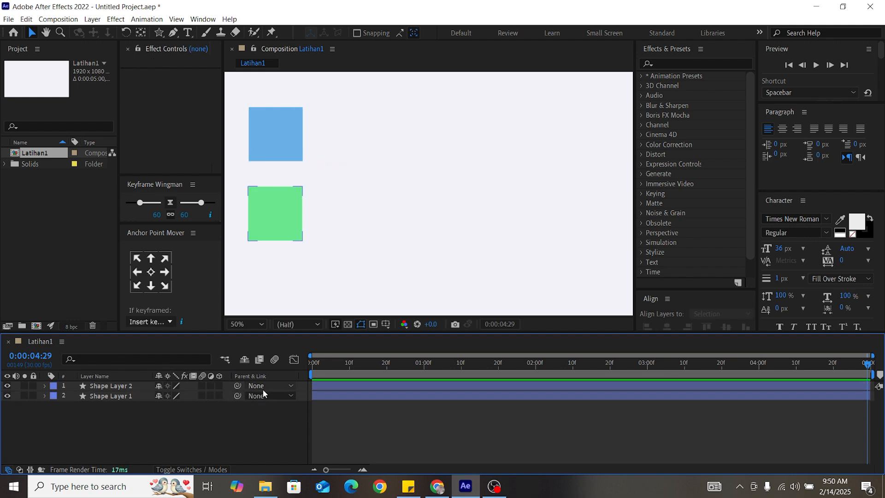
left_click(117, 396)
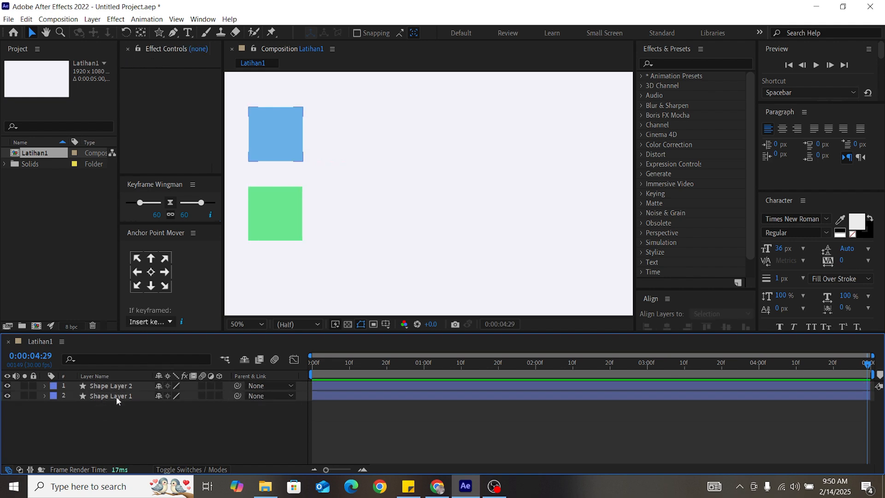
- View the parent layer choices for Shape Layer 2, alone and with both shape layers selected, without choosing a parent
left_click(291, 385)
left_click(291, 385)
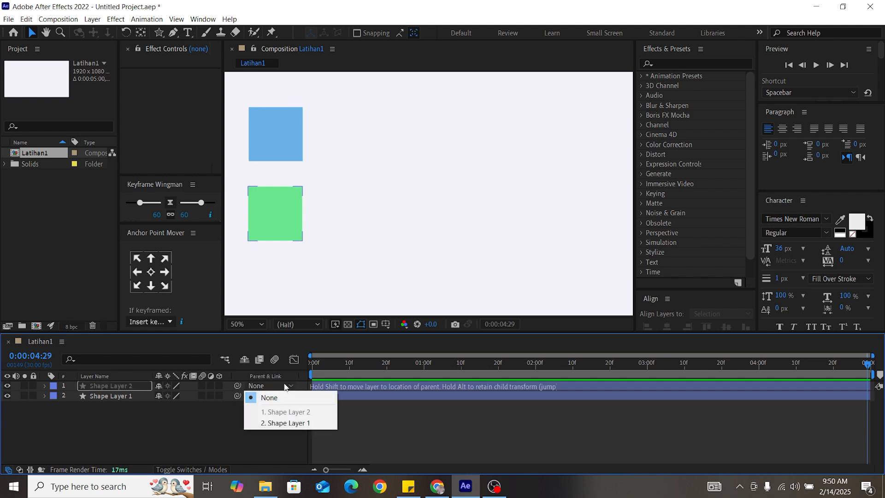
left_click(212, 438)
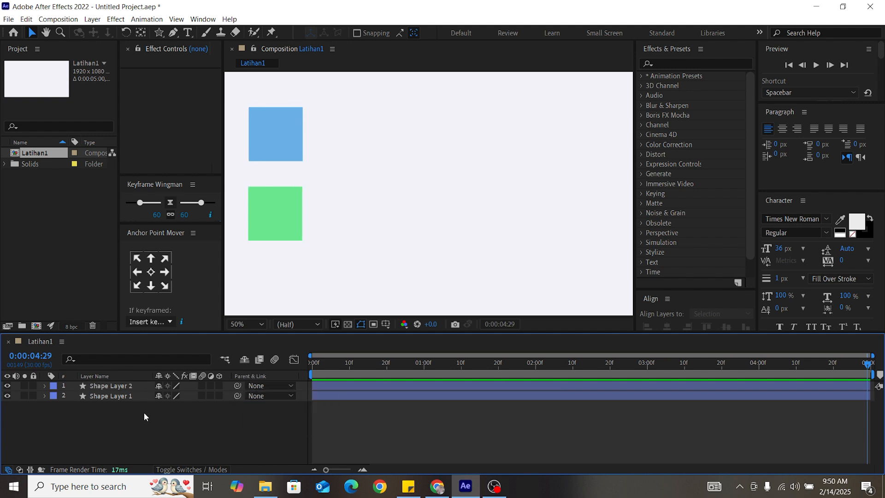
left_click(123, 385)
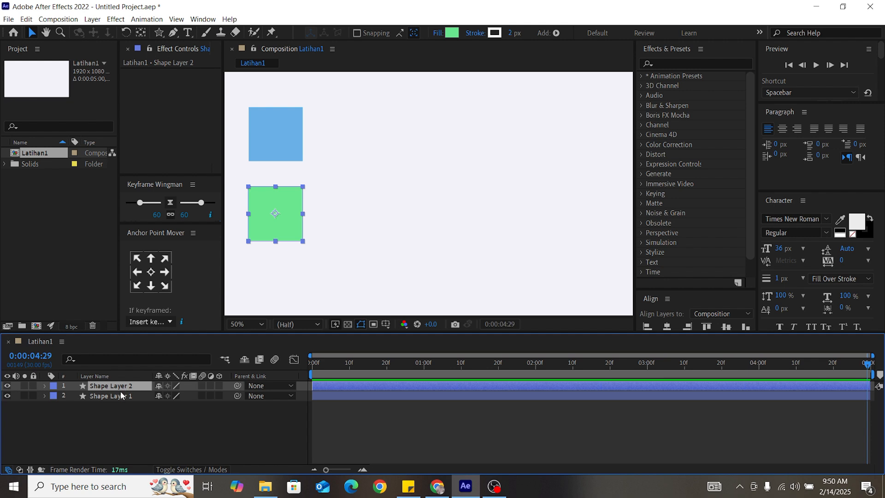
left_click(123, 396, "shift")
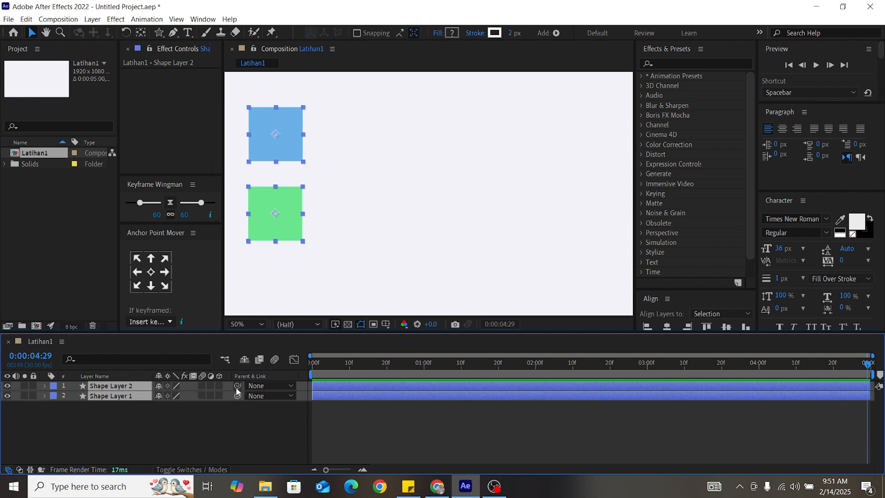
left_click(289, 385)
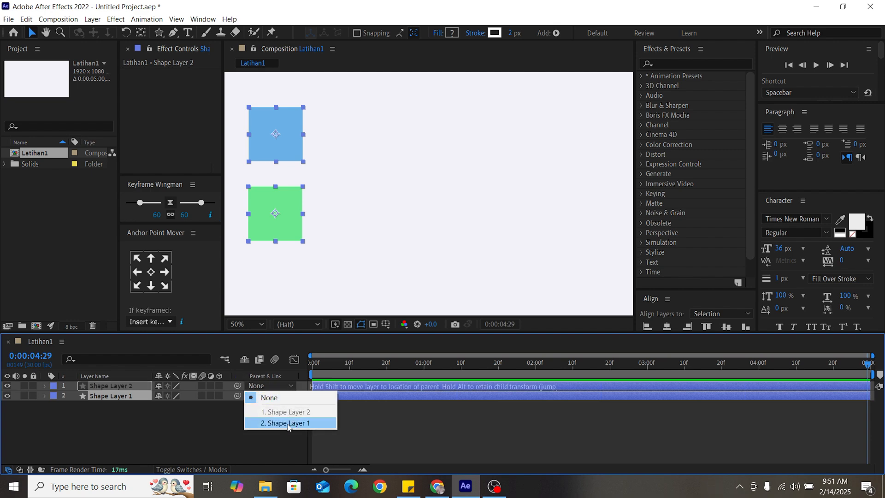
left_click(193, 430)
- Pre-compose Shape Layer 1 and Shape Layer 2 together into a new composition named Kepala
left_click(124, 385)
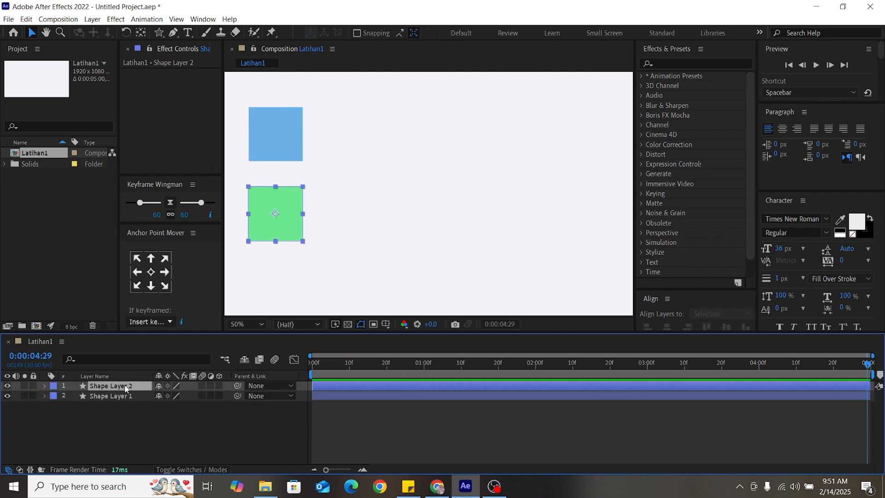
left_click(123, 395, "shift")
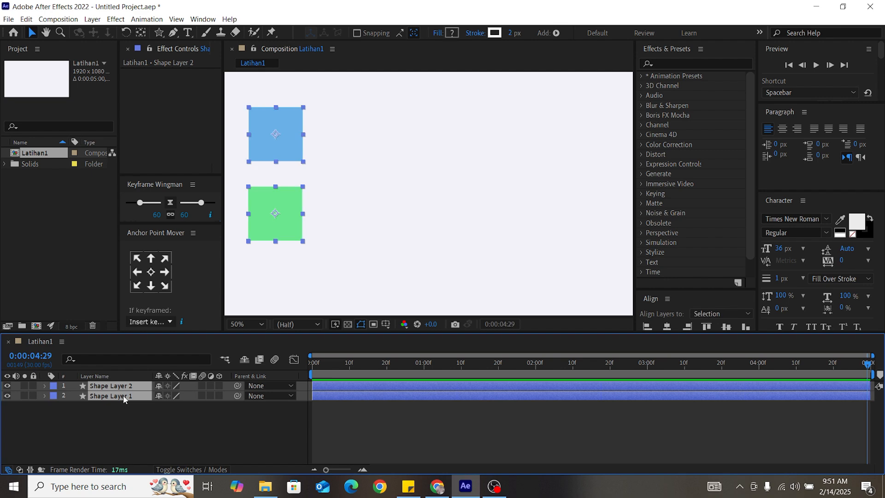
right_click(124, 400)
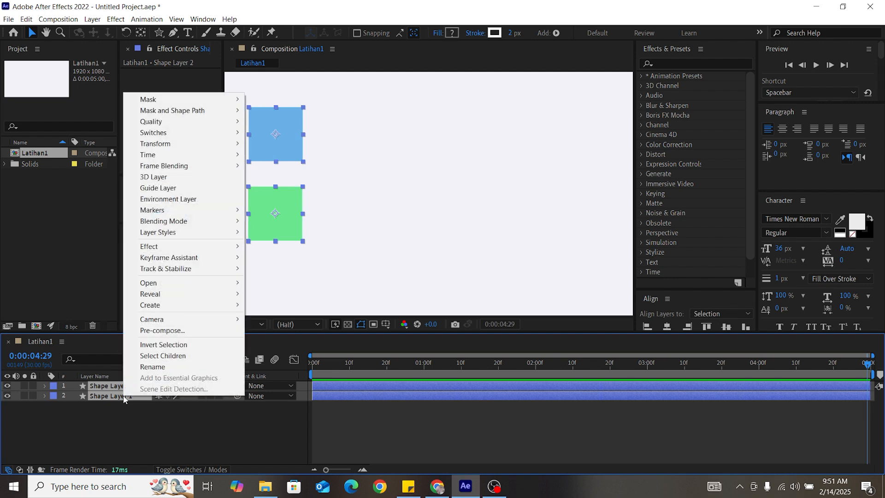
left_click(158, 331)
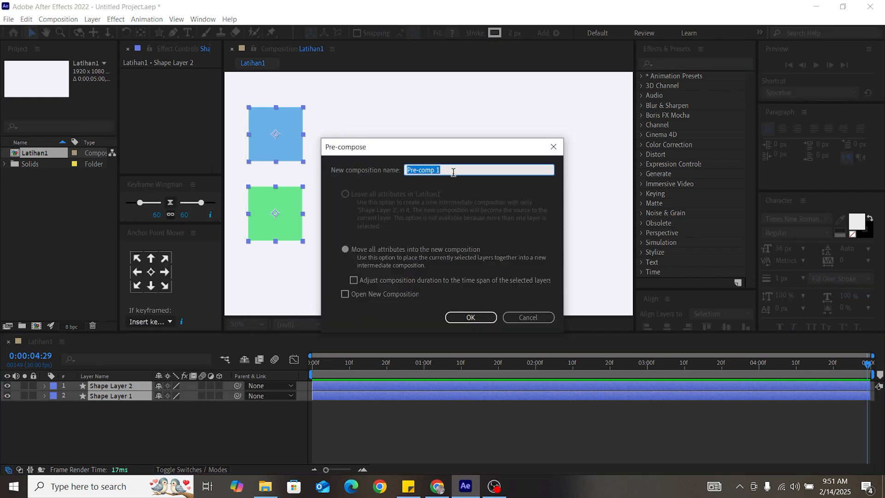
type("M")
key("BackSpace")
type("Kot")
key("BackSpace")
key("BackSpace")
key("BackSpace")
type("Kepala")
left_click(471, 317)
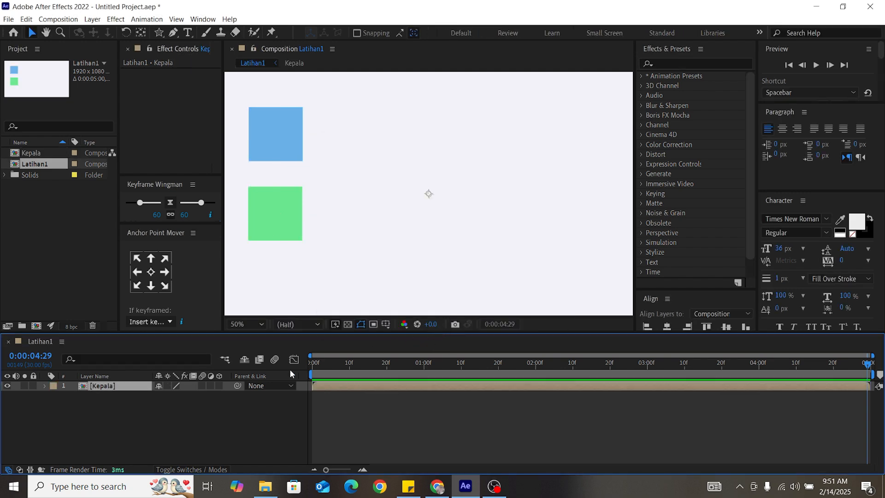
- Open the Kepala composition, inspect its two shape layers one by one and return to Latihan1
double_click(104, 392)
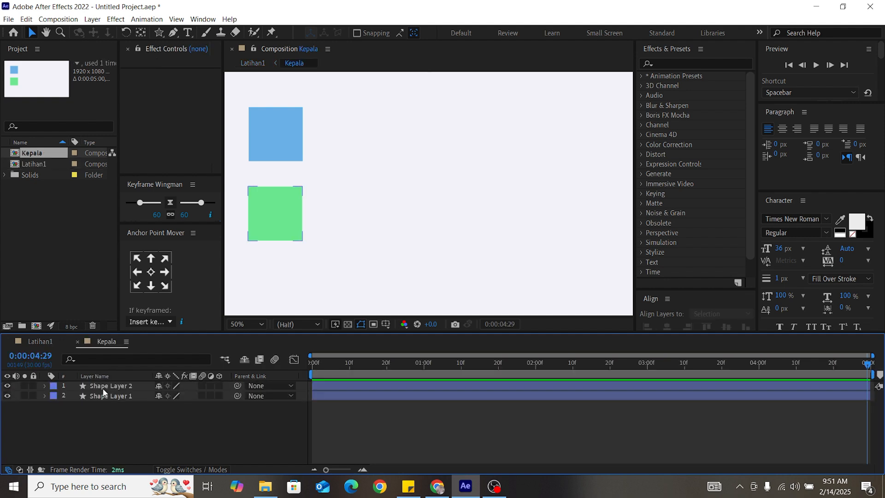
left_click(114, 392)
left_click(115, 396)
left_click(115, 388)
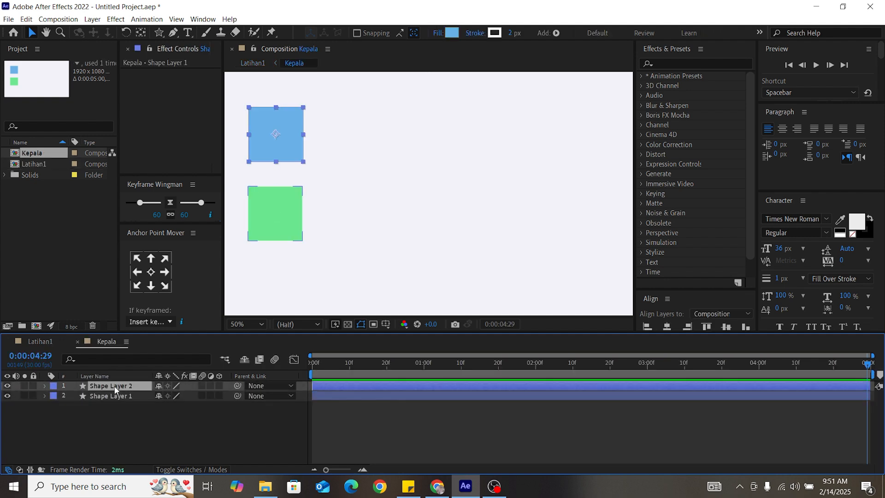
left_click(116, 395)
left_click(117, 388)
left_click(116, 395)
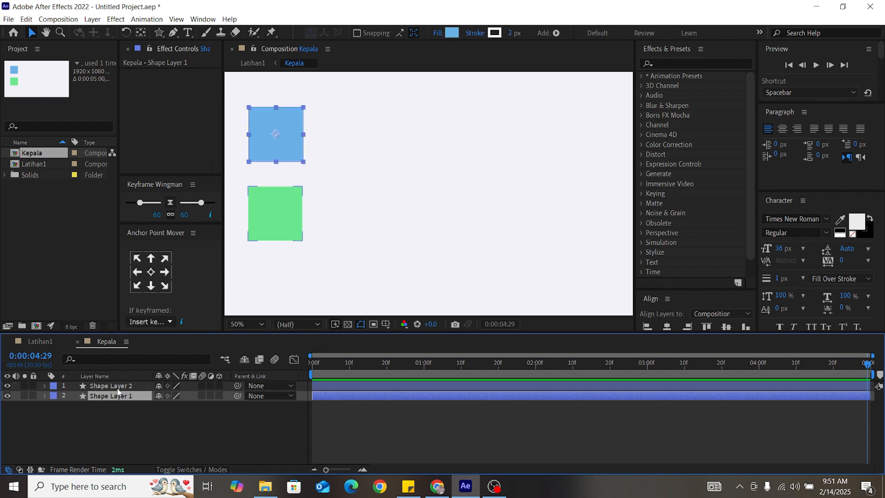
left_click(110, 385)
left_click(46, 341)
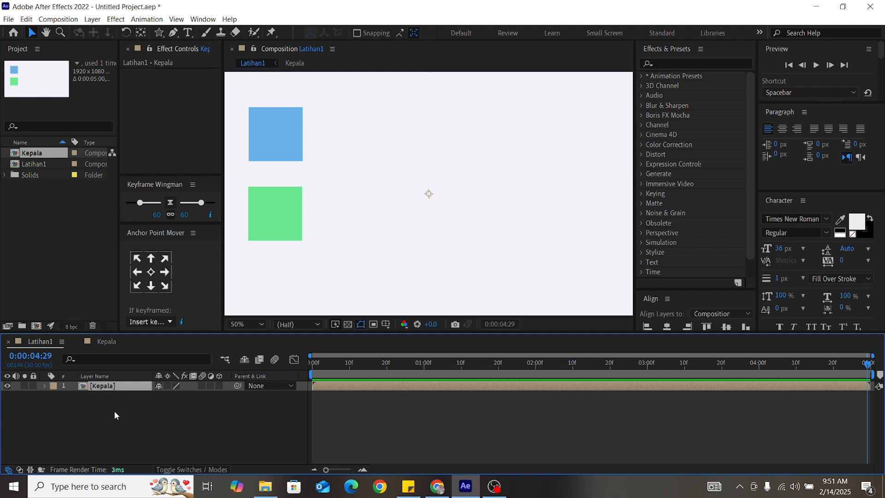
- Move the Kepala layer with both squares slightly down and to the right in the Latihan1 composition
left_click(112, 415)
left_click(100, 387)
mouse_move(391, 186)
left_mouse_down()
mouse_move(395, 223)
mouse_move(389, 184)
mouse_move(387, 223)
mouse_move(389, 196)
left_mouse_up()
left_click_drag(458, 194, 394, 191)
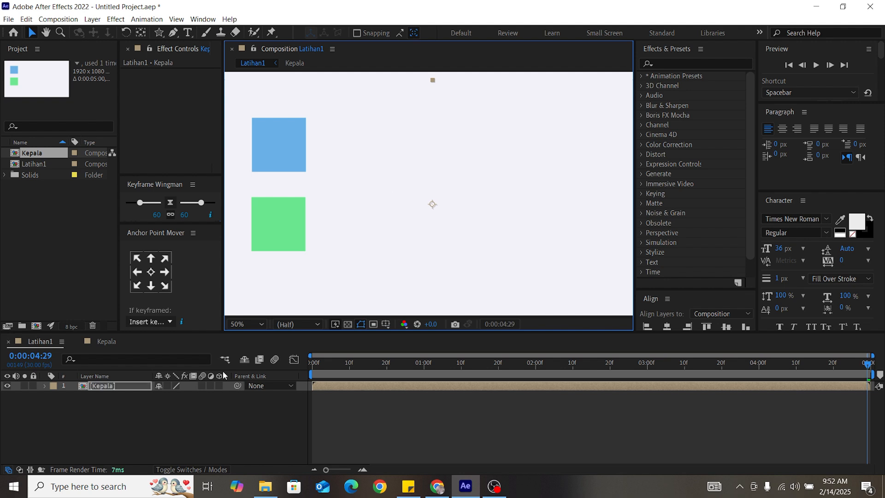
- Duplicate the Kepala layer in Latihan1
left_click(122, 387)
left_click(122, 388)
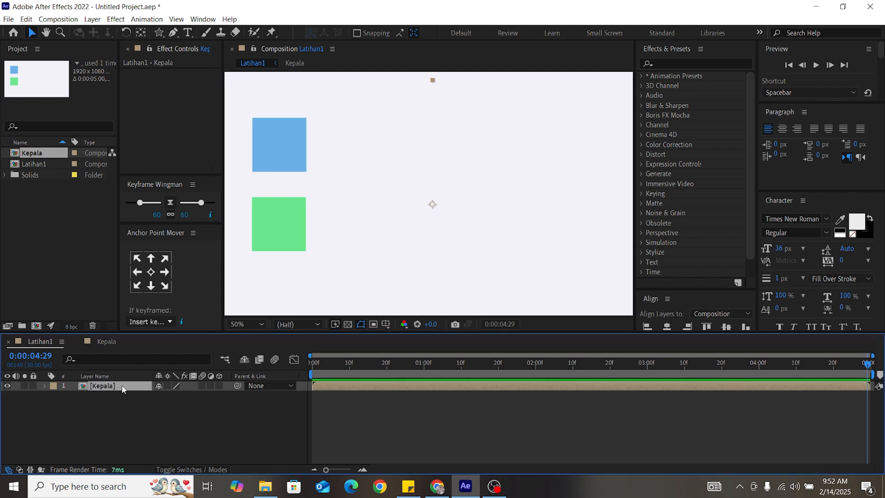
key("ctrl+d")
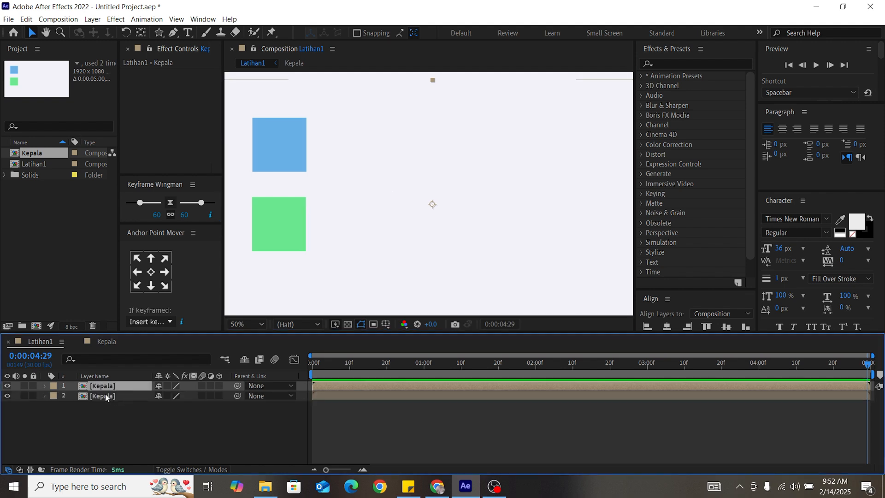
- Rename the lower of the two Kepala layers to Tangan
left_click(105, 396)
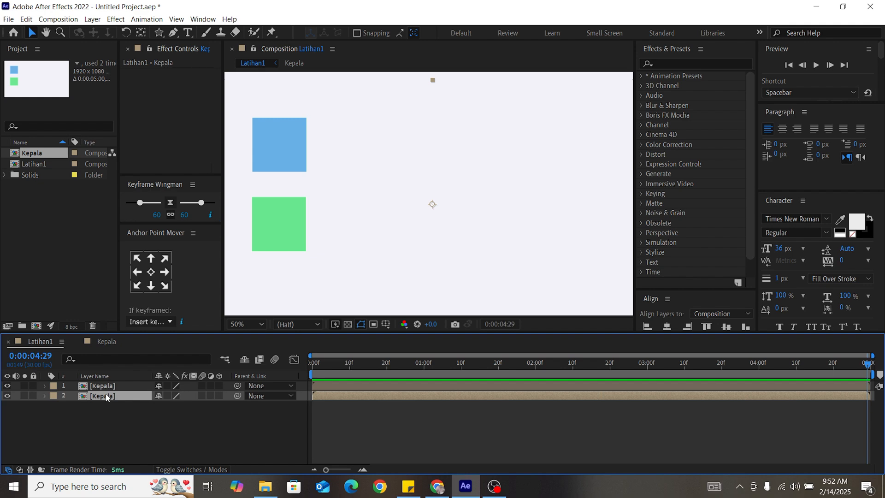
right_click(106, 397)
left_click(135, 365)
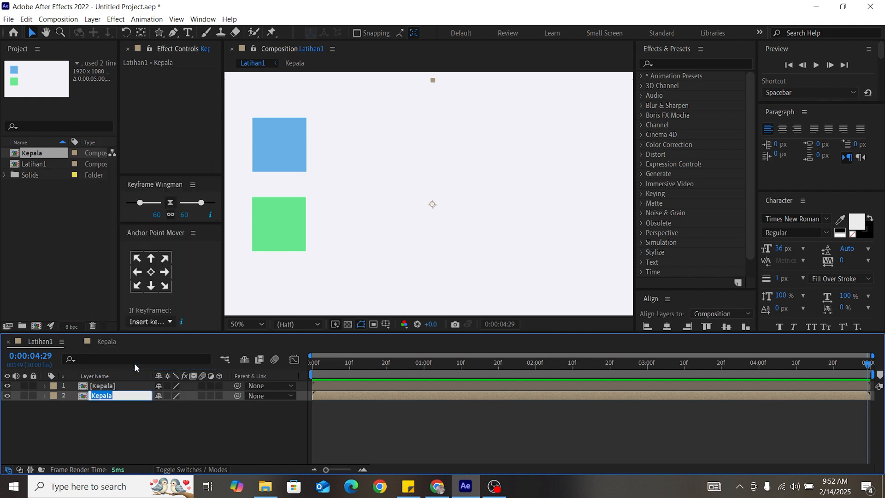
type("t")
type("Tangan")
key("Return")
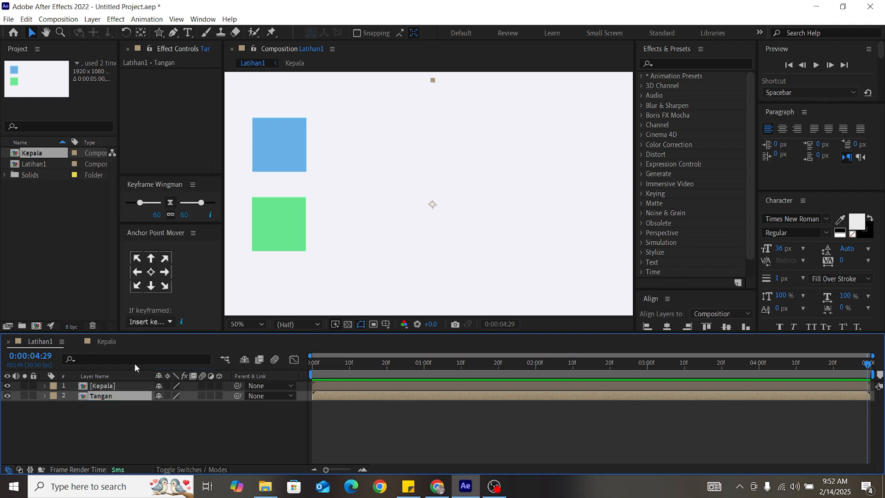
- Open the Tangan layer's source composition, return to Latihan1 and compare the Kepala and Tangan layers by selecting them alternately
double_click(120, 398)
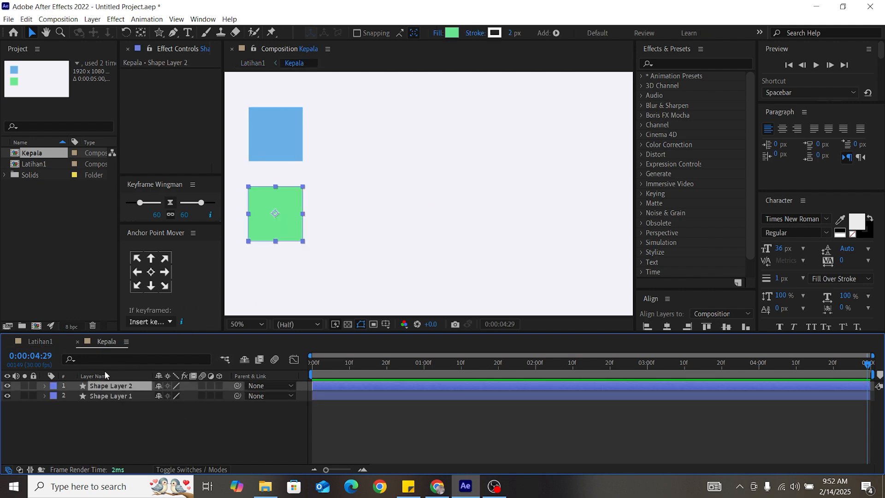
left_click(40, 344)
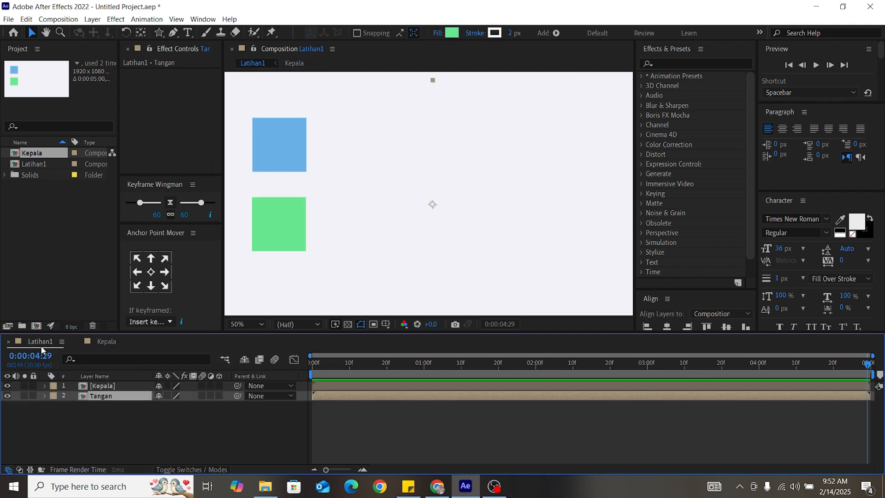
left_click(107, 394)
left_click(109, 387)
left_click(110, 397)
left_click(114, 386)
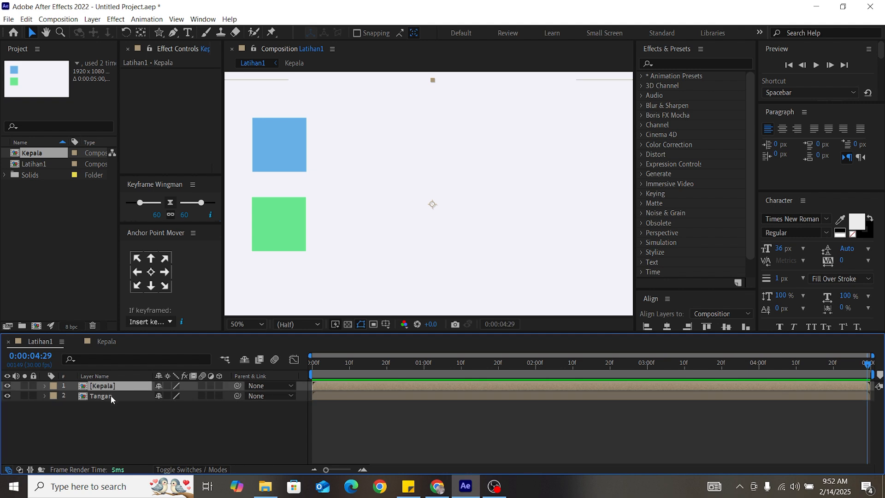
left_click(111, 398)
left_click(110, 387)
left_click(111, 397)
left_click(109, 388)
left_click(109, 395)
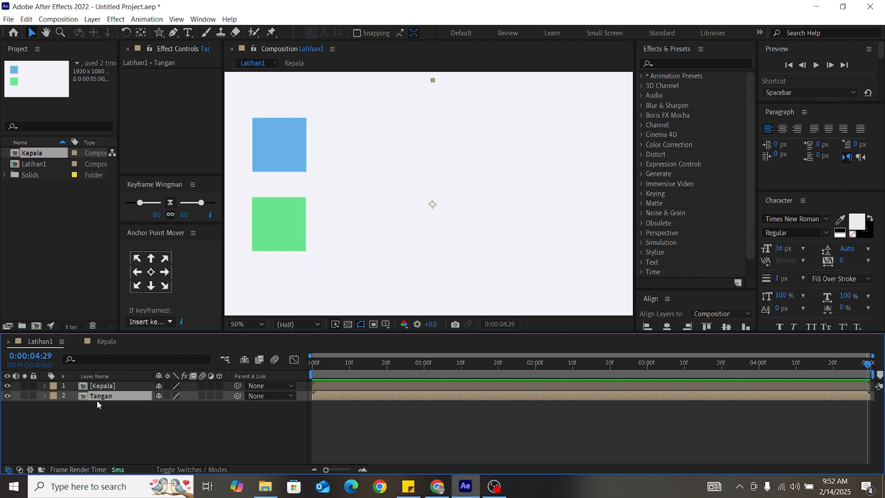
- Add a new null object to the Latihan1 composition
left_click(103, 412)
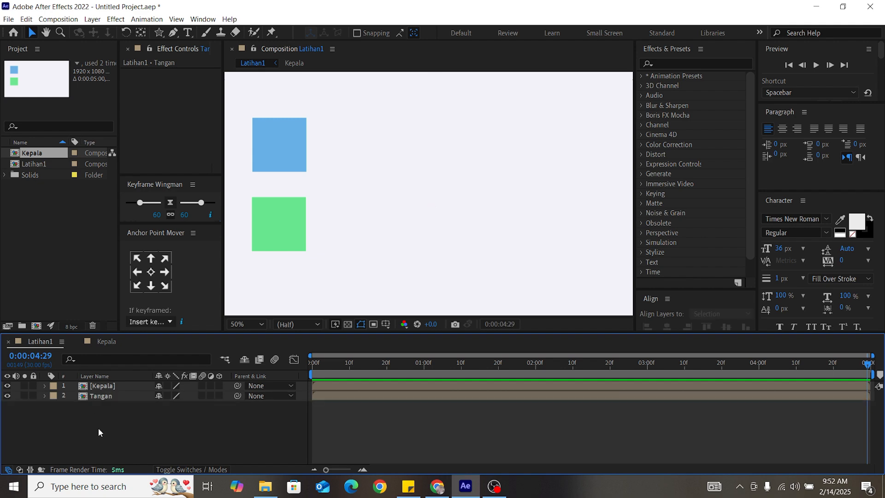
left_click(107, 397)
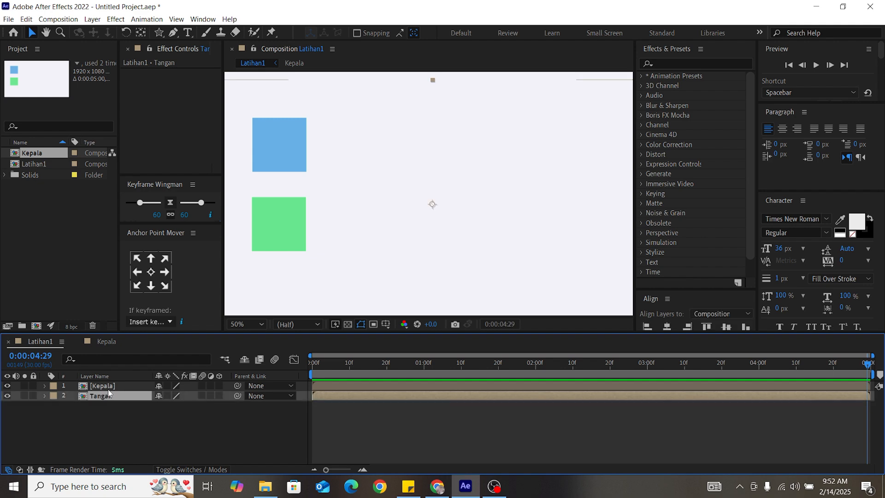
left_click(110, 389, "shift")
left_click(119, 416)
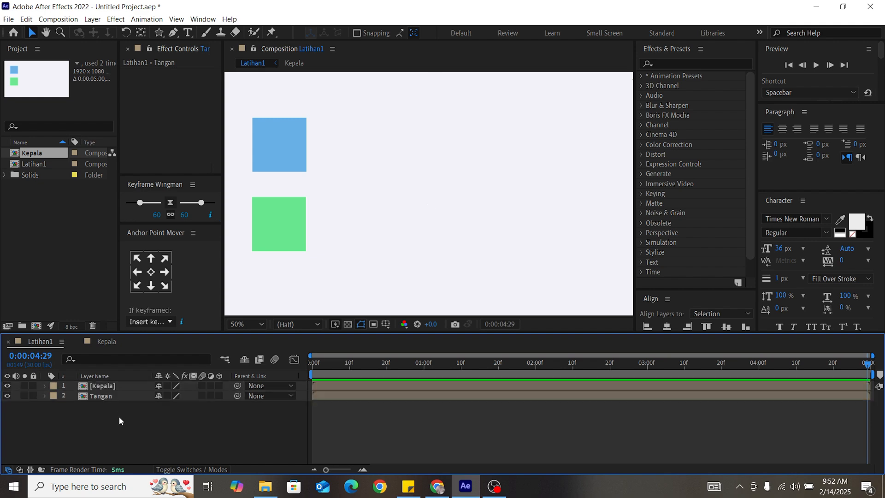
right_click(119, 417)
mouse_move(185, 298)
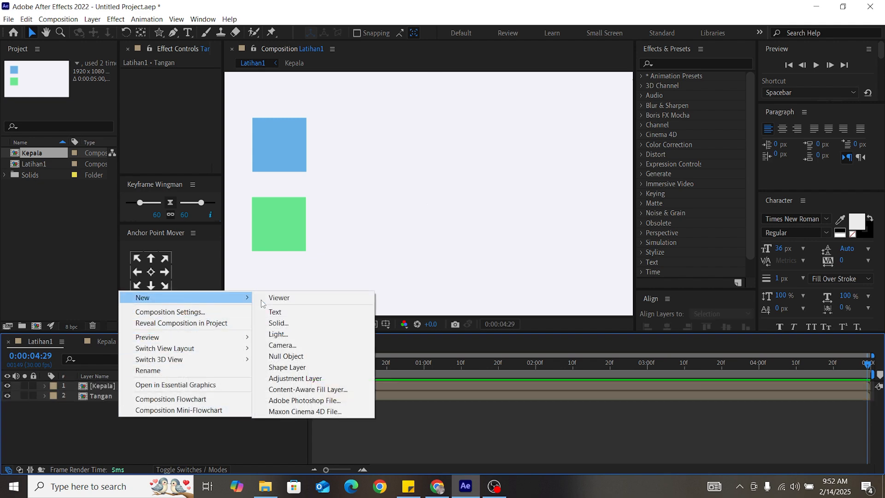
left_click(282, 357)
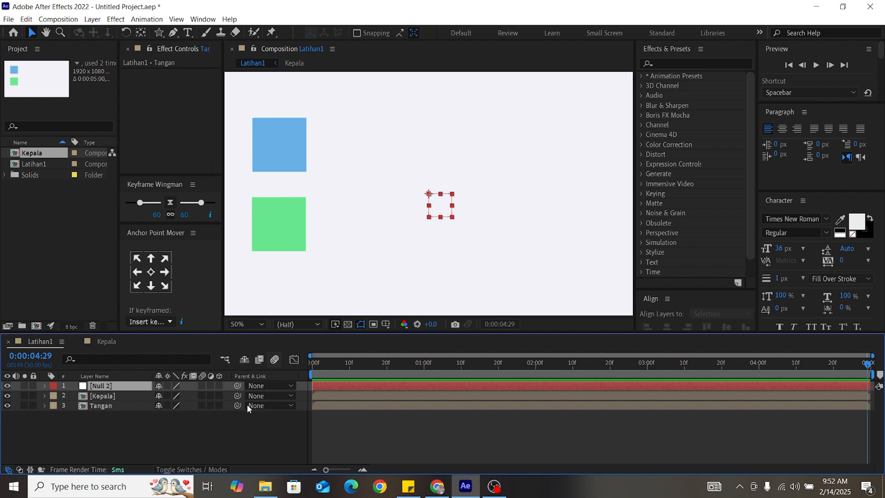
- Parent both the Kepala and Tangan layers to the Null 2 layer
left_click(123, 407)
left_click(124, 397, "shift")
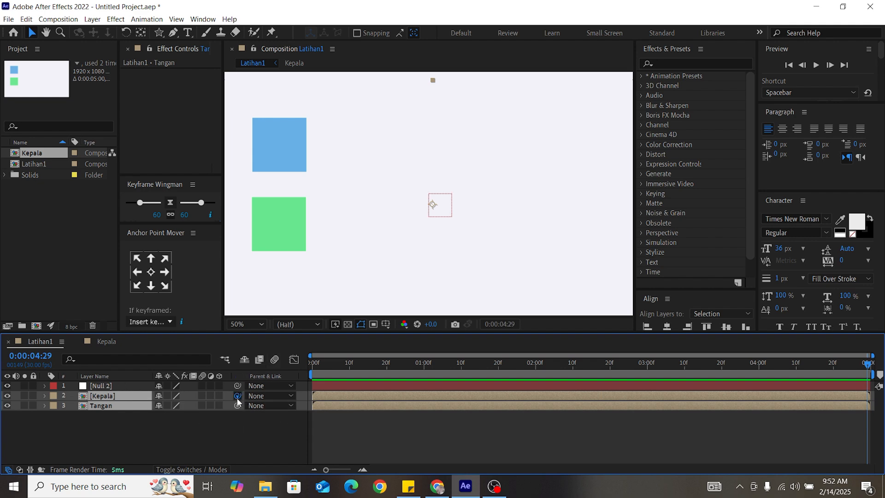
left_click_drag(237, 397, 126, 387)
key("ctrl+z")
left_click(288, 406)
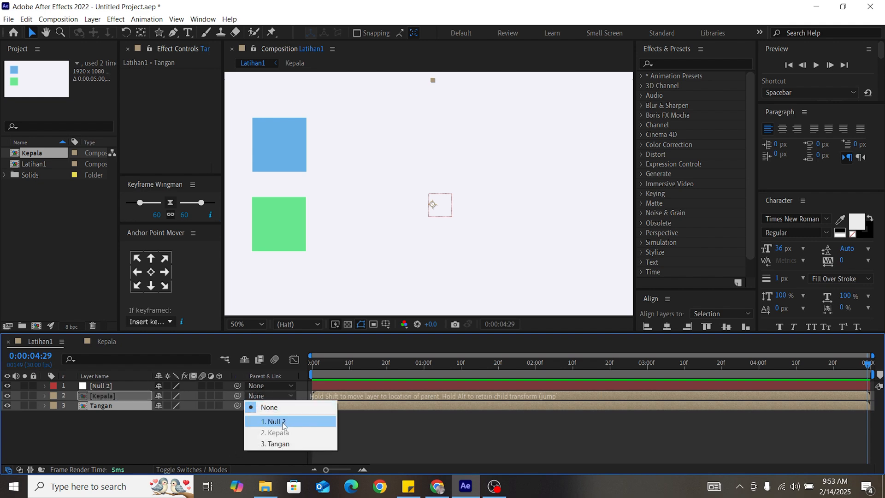
left_click(284, 423)
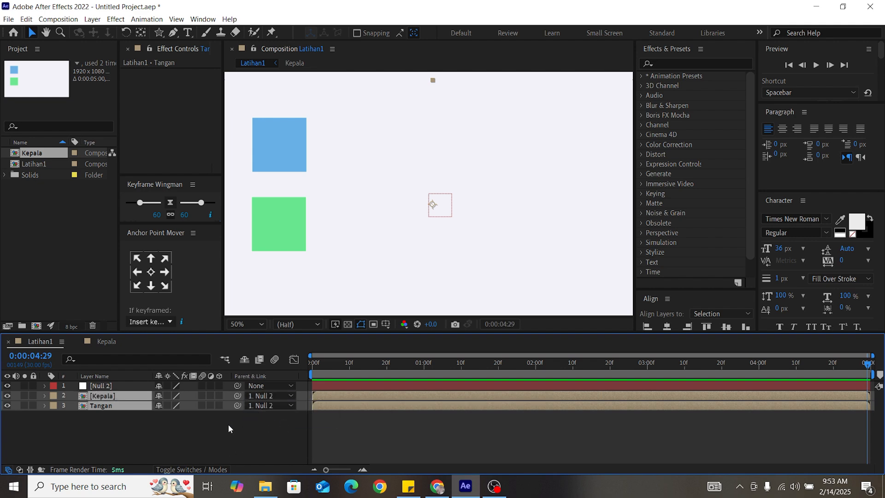
- Centre the anchor point of Null 2 and move the null slightly to the right together with its parented layers
left_click(107, 389)
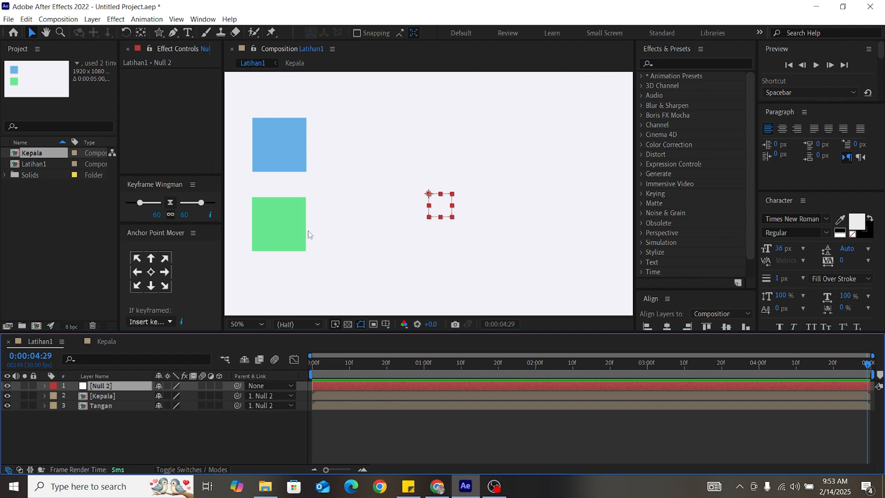
left_click(150, 272)
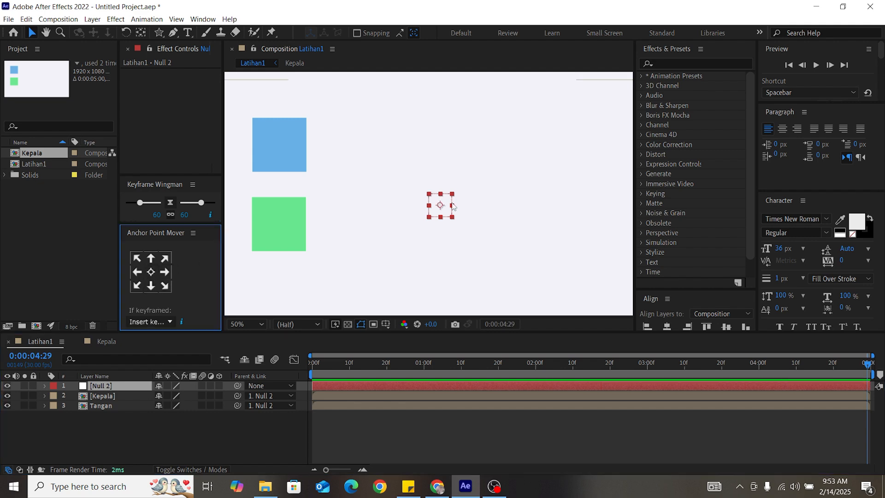
left_click_drag(439, 211, 471, 214)
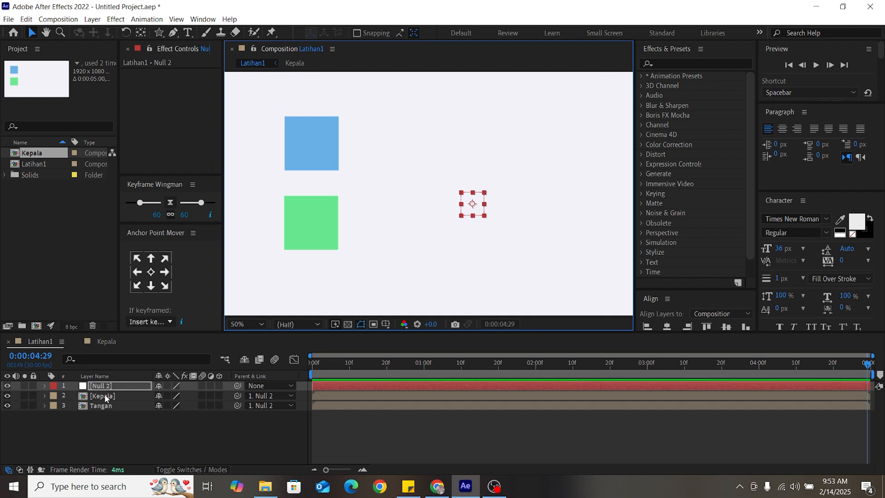
left_click(107, 424)
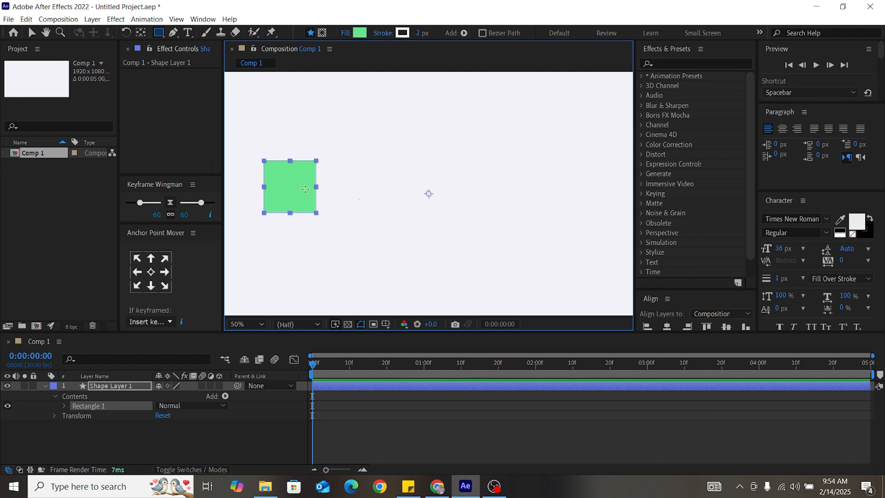
- Centre the anchor point of Shape Layer 1 on the green square in Comp 1
left_click(151, 272)
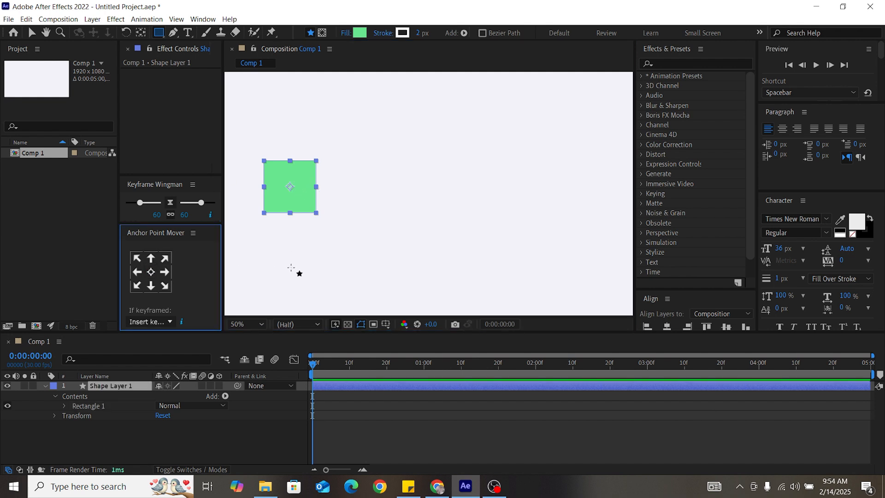
left_click(319, 275)
key("v")
left_click(300, 171)
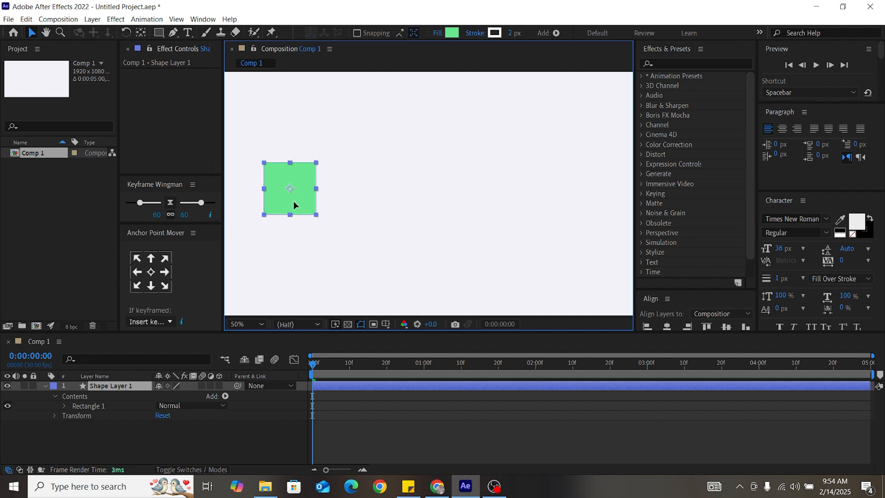
- Move the green square slightly down and to the left and narrow it to about 79% horizontal scale
left_click_drag(299, 189, 290, 205)
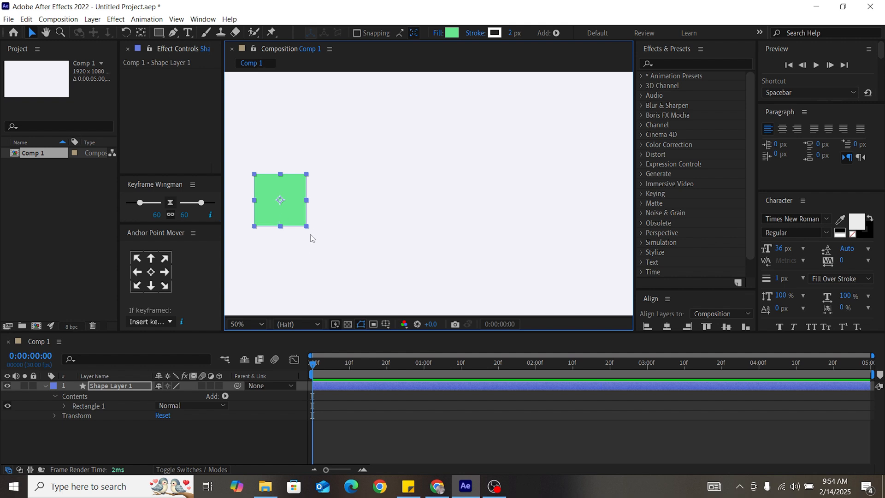
left_click_drag(291, 209, 294, 234)
left_click(330, 211)
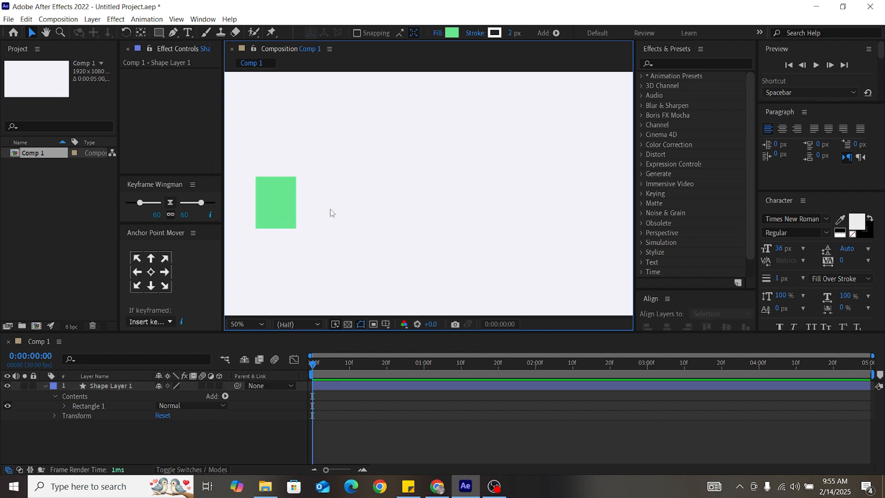
- Expand the Transform properties of Shape Layer 1 and move the green shape to a Position of about 269, 591
left_click(279, 216)
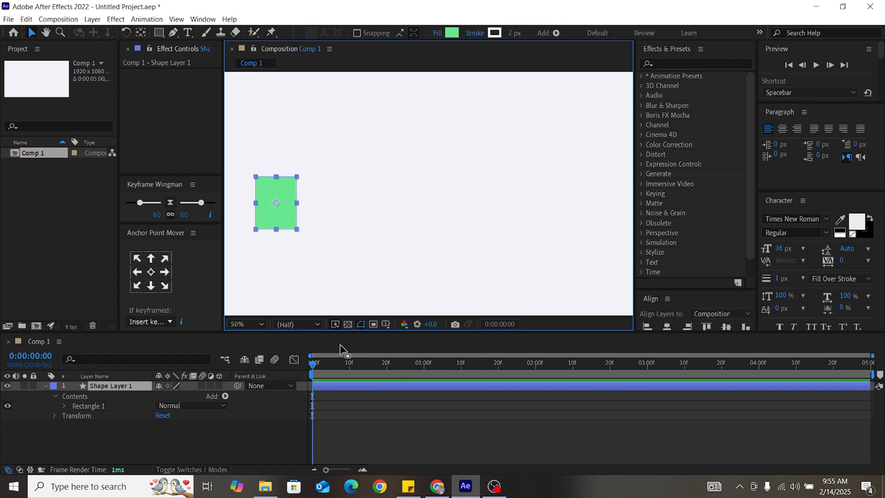
left_click(56, 397)
left_click(56, 406)
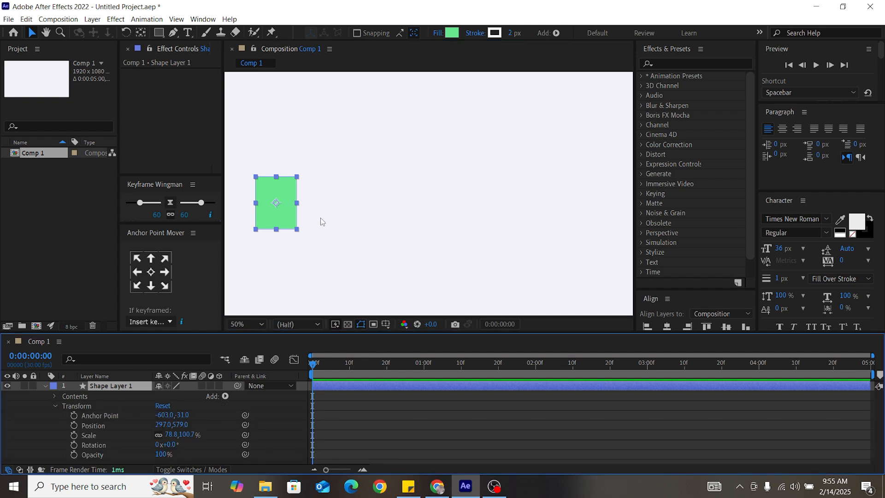
mouse_move(280, 210)
left_mouse_down()
mouse_move(573, 202)
mouse_move(362, 233)
mouse_move(267, 221)
mouse_move(273, 212)
left_mouse_up()
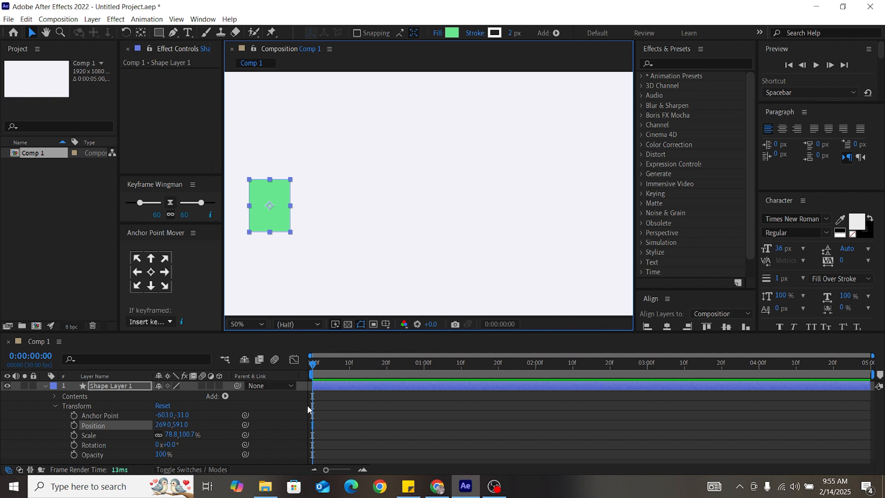
- Enable Position keyframing for Shape Layer 1 with a first keyframe at 0:00:00:00
left_click(74, 425)
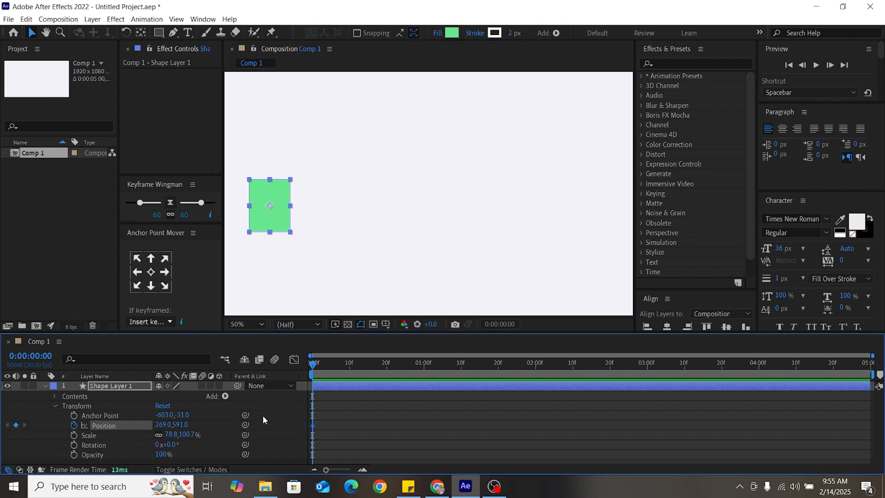
left_click(74, 424)
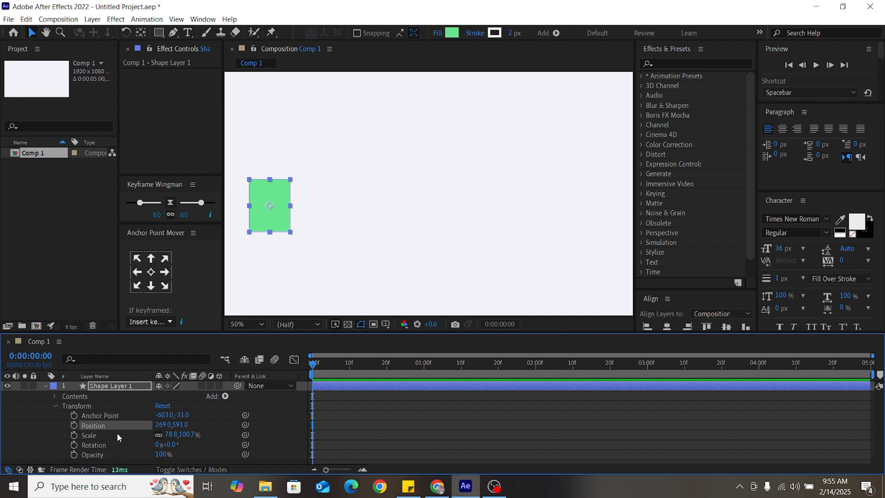
left_click(74, 425)
left_click(317, 365)
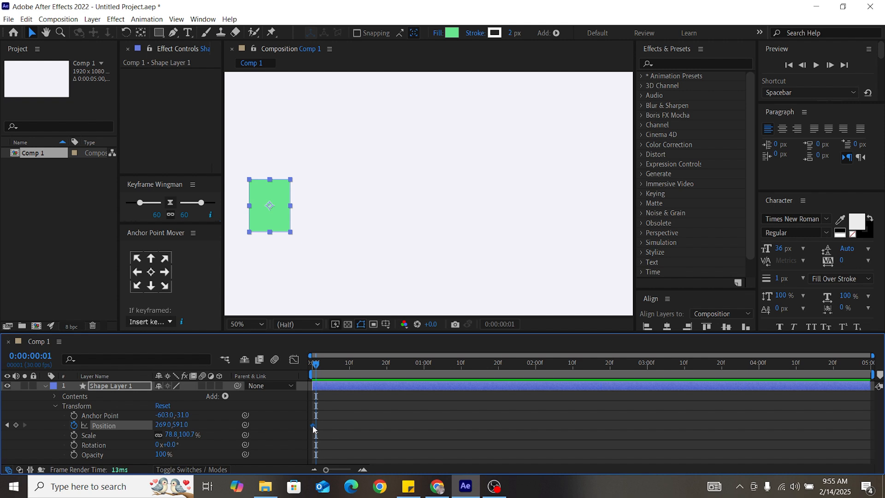
mouse_move(313, 425)
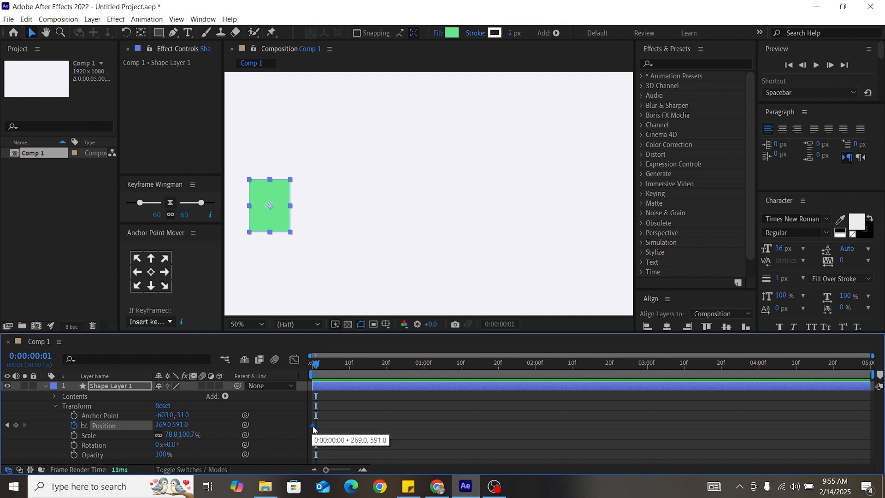
- Add a Position keyframe at 0:00:01:00 with the horizontal value at 1466, keeping the shape at the same height
left_click_drag(316, 365, 424, 370)
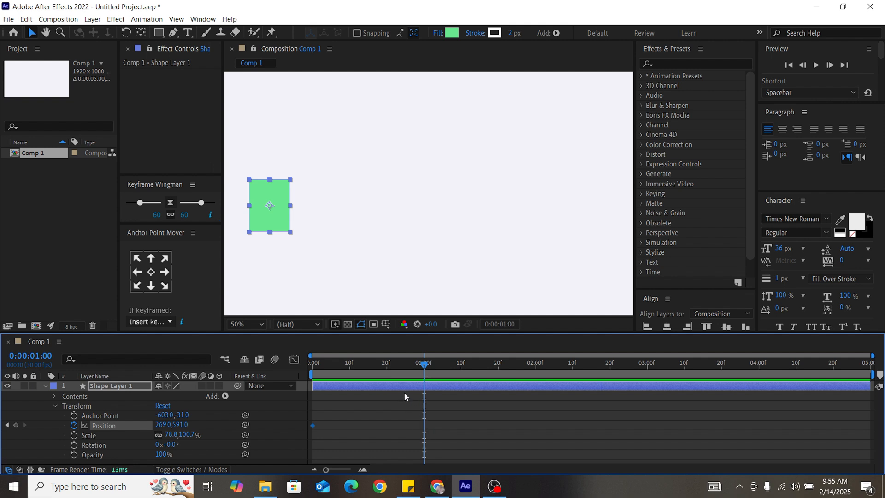
left_click(272, 217)
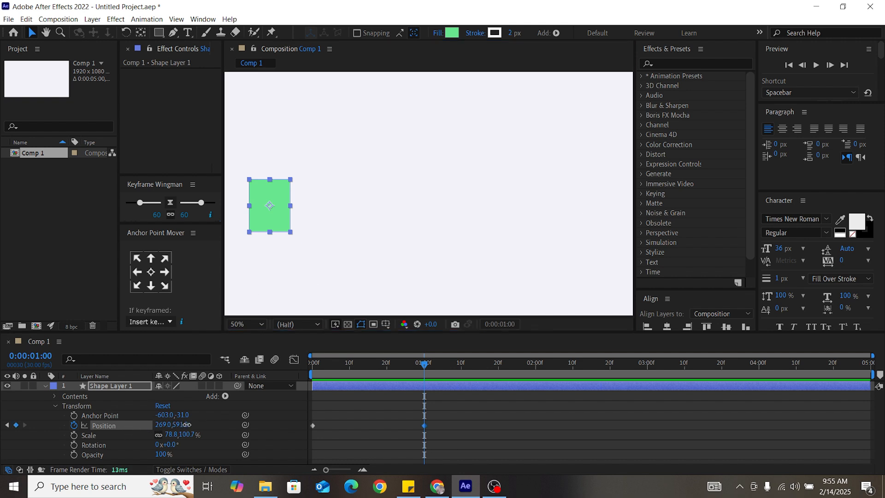
left_click_drag(185, 427, 856, 433)
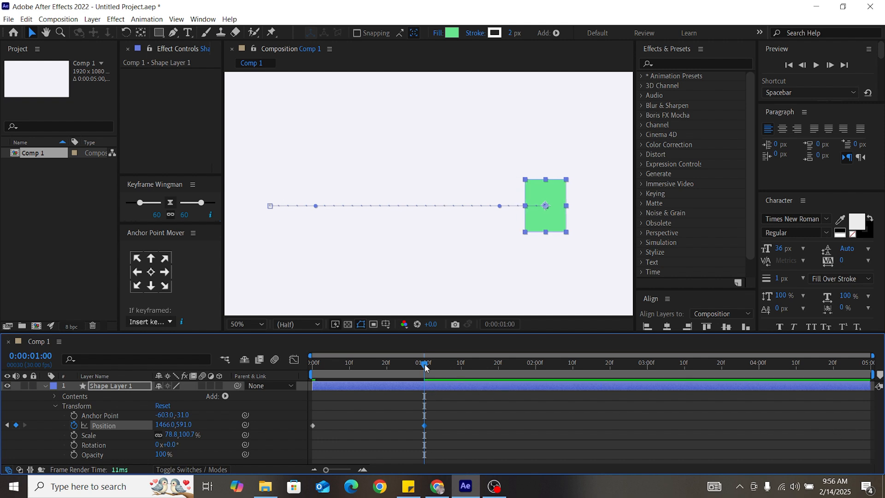
- Preview the position animation of Shape Layer 1 from the first frame
left_click_drag(428, 366, 308, 386)
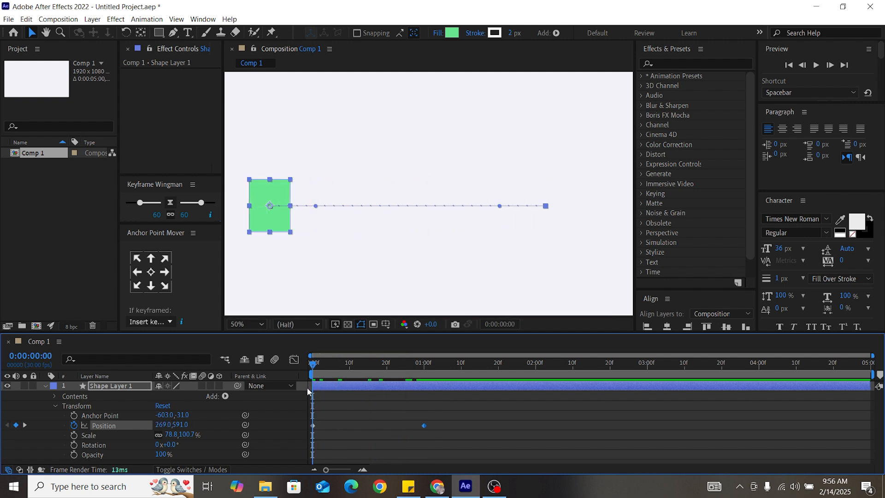
key("space")
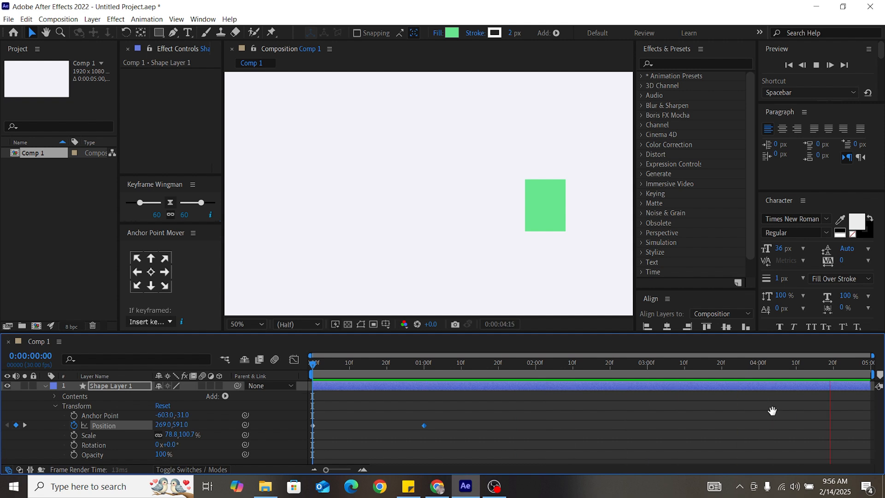
key("space")
left_click(800, 414)
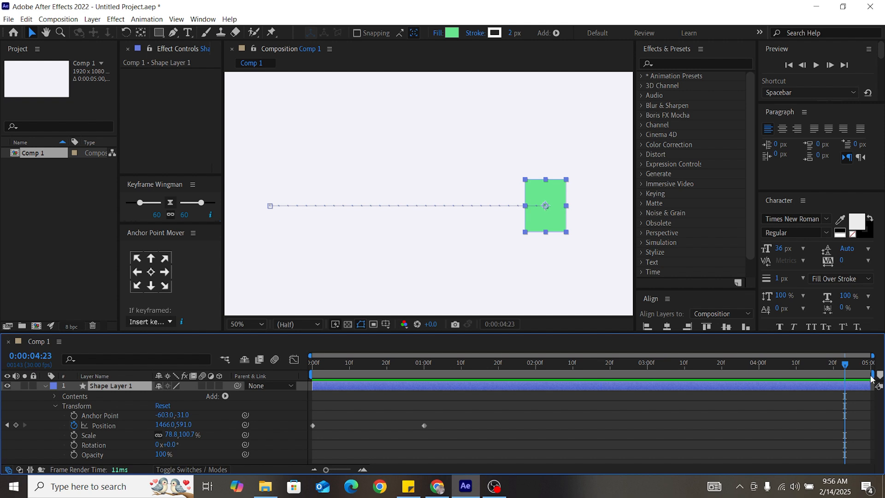
- Shorten the work area to end just after 0:00:01:00 and preview the animation from the first frame
left_click_drag(873, 374, 806, 375)
left_click_drag(745, 386, 436, 401)
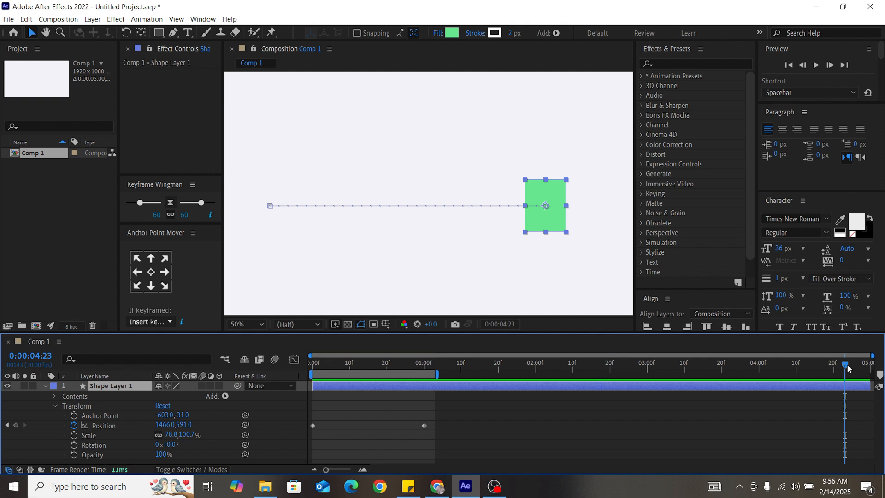
left_click_drag(847, 365, 300, 404)
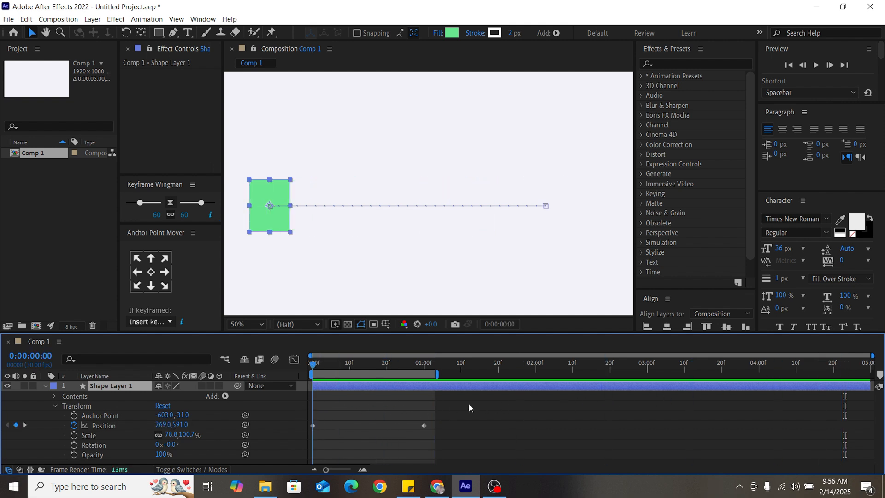
left_click_drag(438, 374, 434, 375)
key("space")
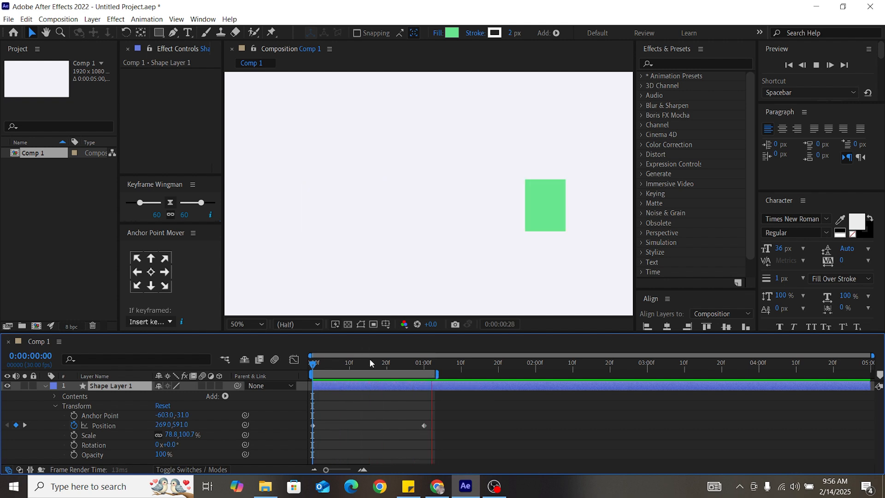
- Enable Scale keyframing for Shape Layer 1 with a first keyframe at 0:00:00:00
left_click(344, 364)
left_click_drag(345, 366, 304, 371)
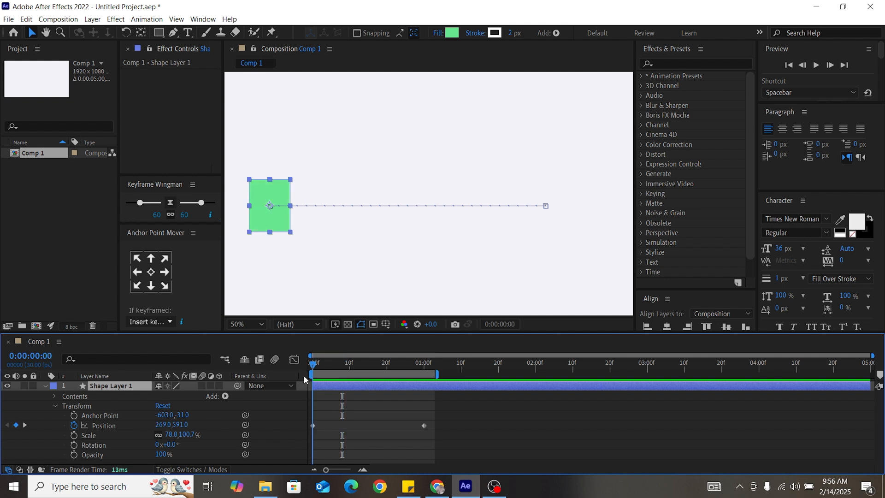
left_click(74, 435)
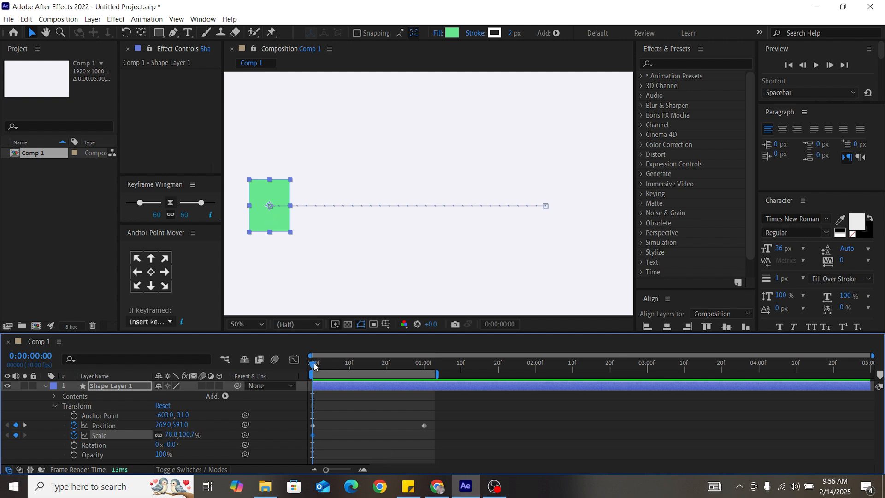
- Add a Scale keyframe at 0:00:01:00 with the shape enlarged to about 169.5, 216.7%, and preview the animation
left_click_drag(342, 371, 426, 371)
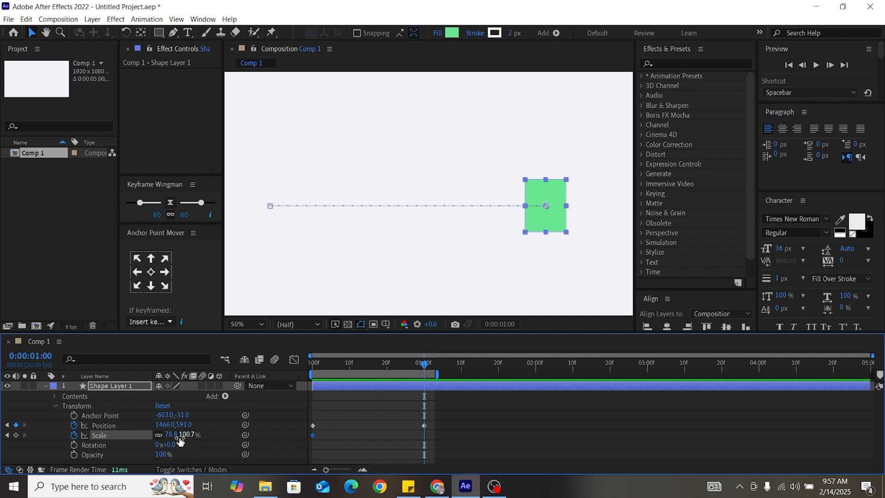
left_click_drag(180, 442, 249, 443)
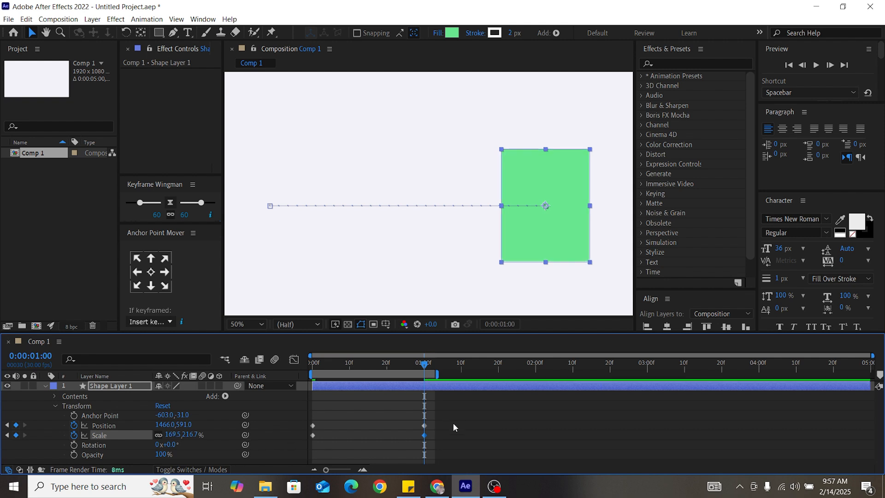
key("space")
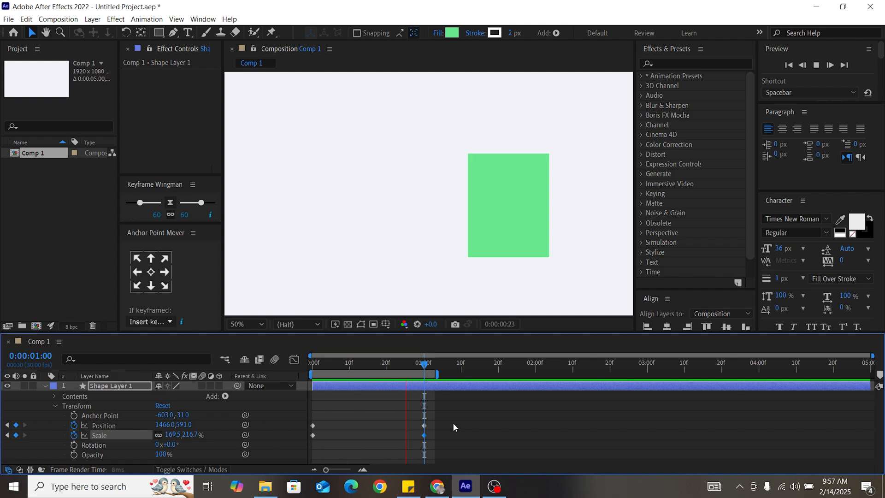
key("space")
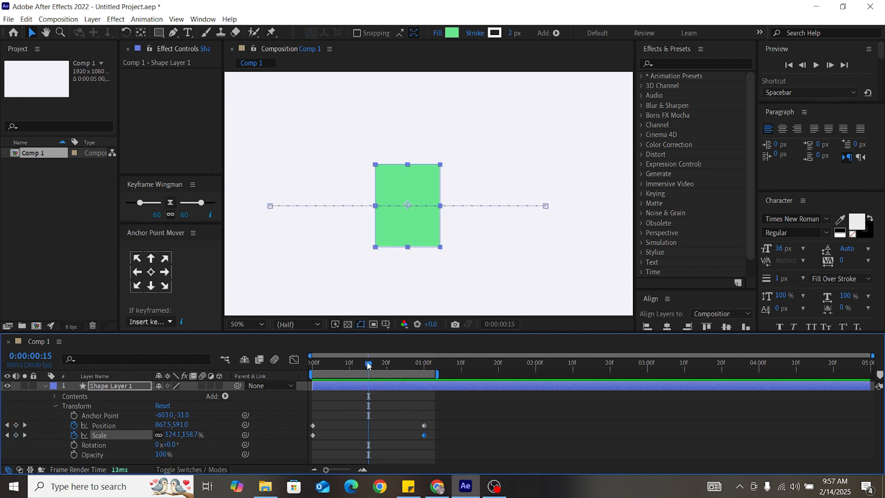
- Enable Rotation keyframing for Shape Layer 1 at 0:00:00:00 with the first keyframe at 46°
left_click_drag(369, 365, 301, 370)
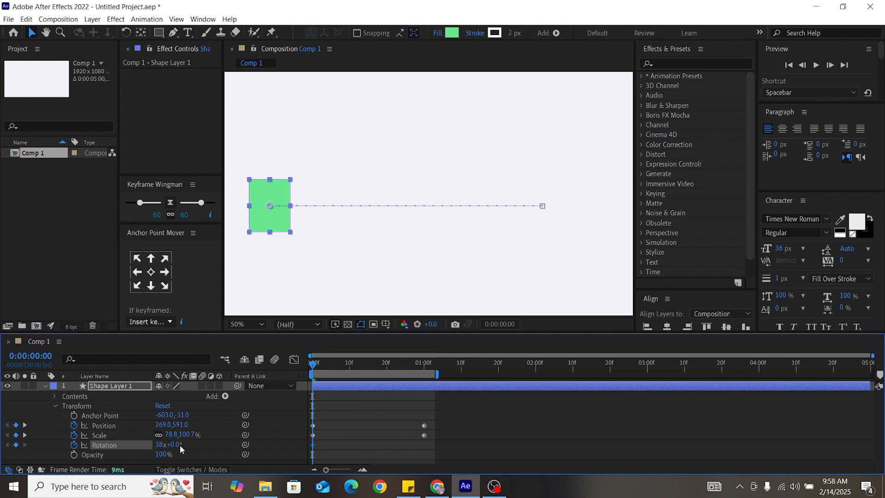
key("ctrl+z")
left_click_drag(173, 445, 201, 445)
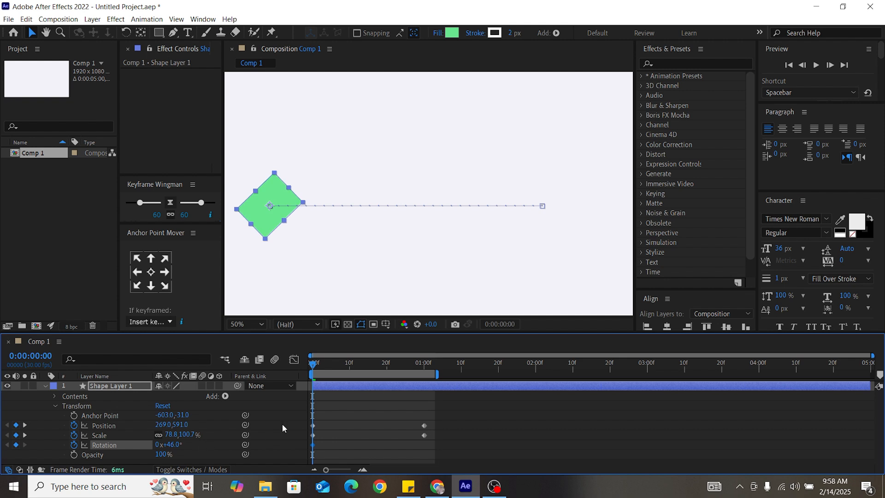
- Add a Rotation keyframe of 146° at 0:00:01:00 and preview the rotating shape
key("space")
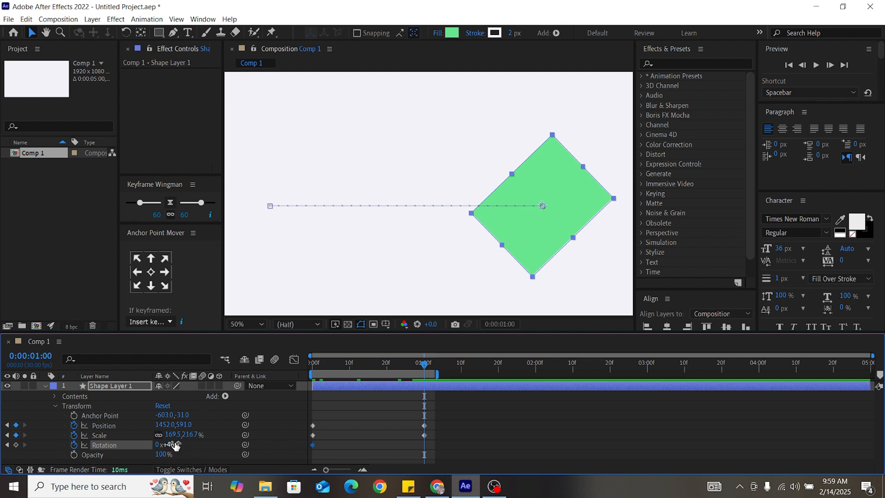
left_click_drag(173, 444, 233, 447)
key("space")
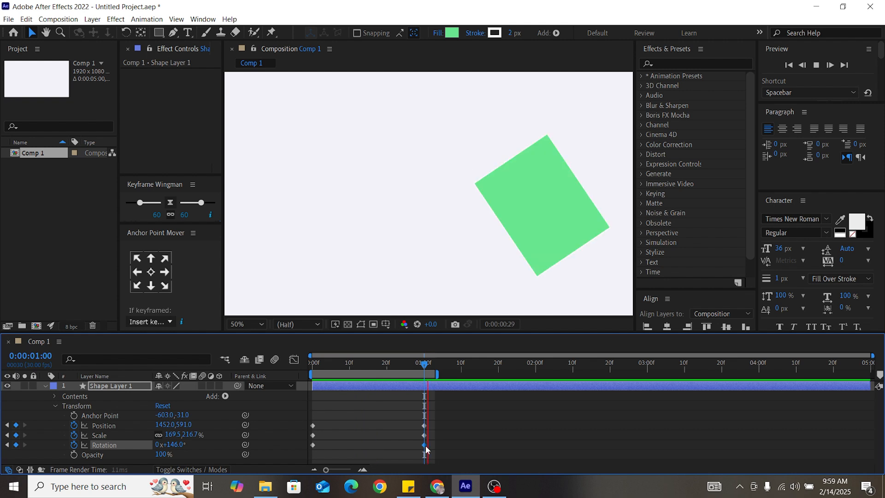
key("space")
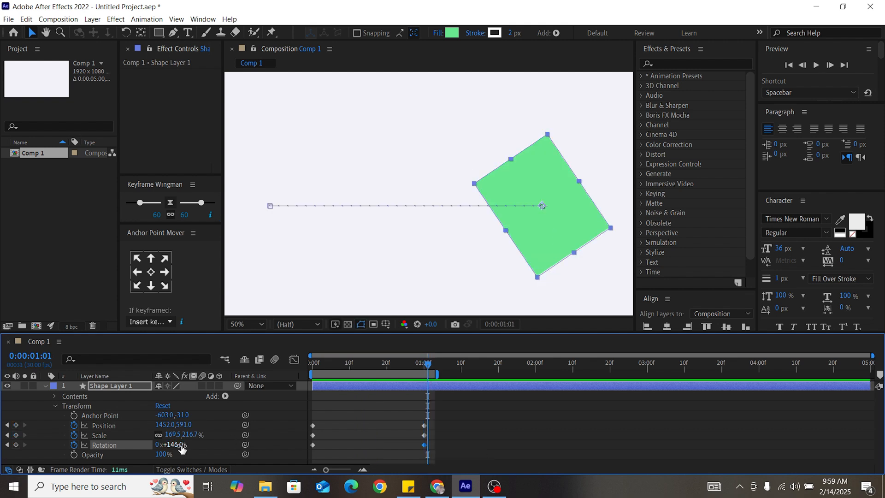
- Add another Rotation keyframe of 217° at 0:00:01:01 and preview the stronger spin
left_click_drag(182, 444, 224, 447)
key("space")
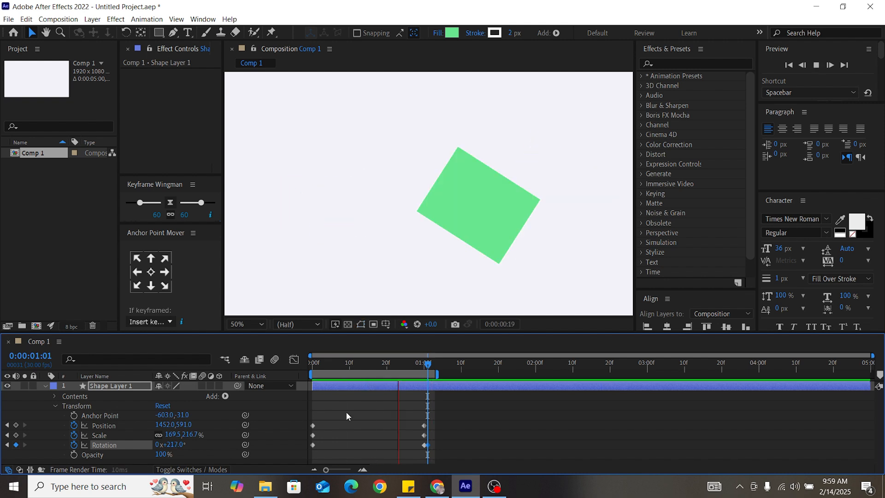
- Enable Opacity keyframing at 0:00:00:00 with the first keyframe at 38%, and preview the faded shape
left_click(74, 454)
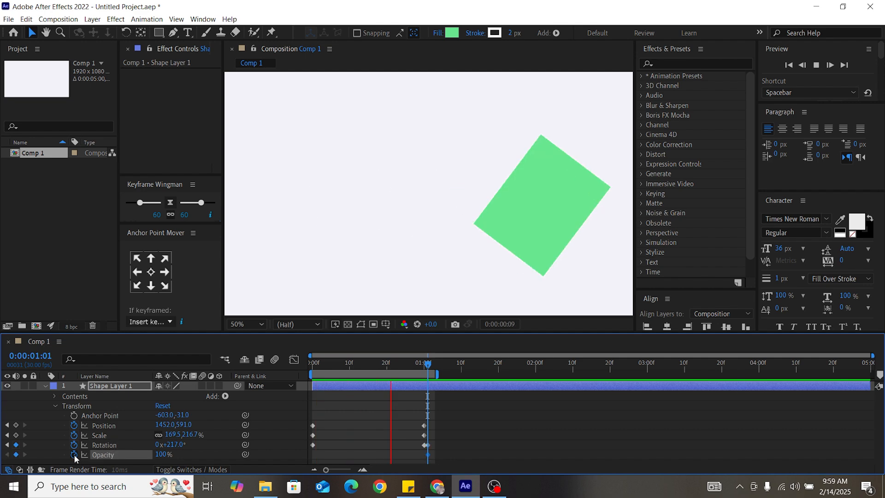
left_click(74, 454)
left_click(324, 364)
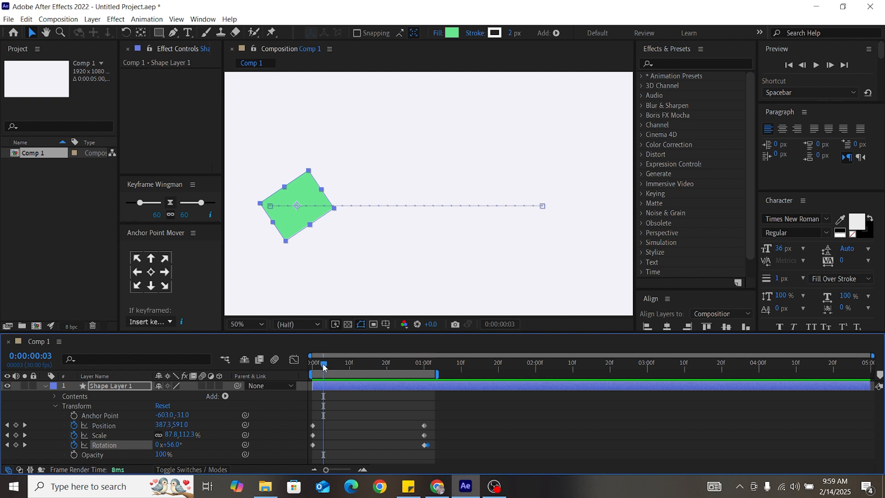
left_click_drag(322, 367, 312, 367)
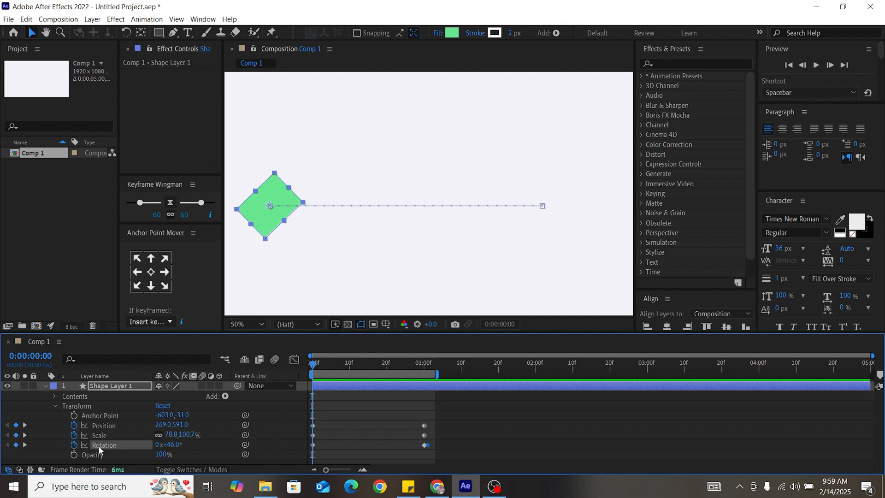
left_click(74, 454)
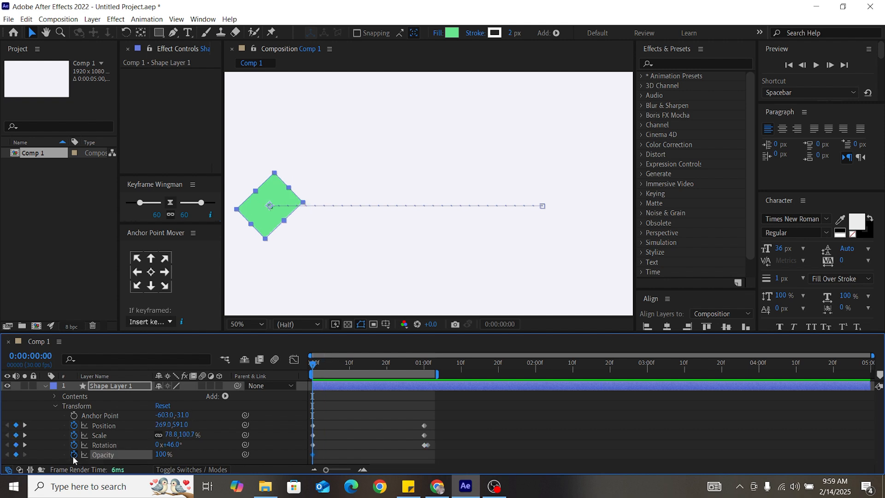
left_click_drag(161, 455, 126, 453)
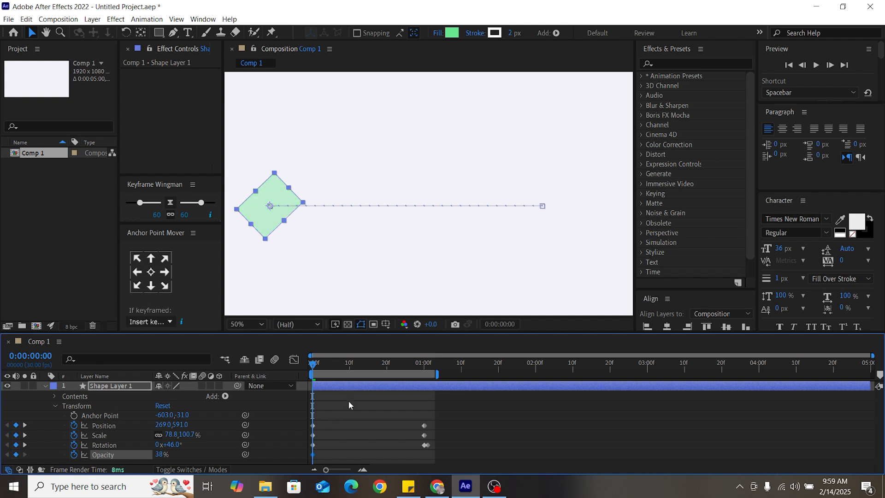
key("space")
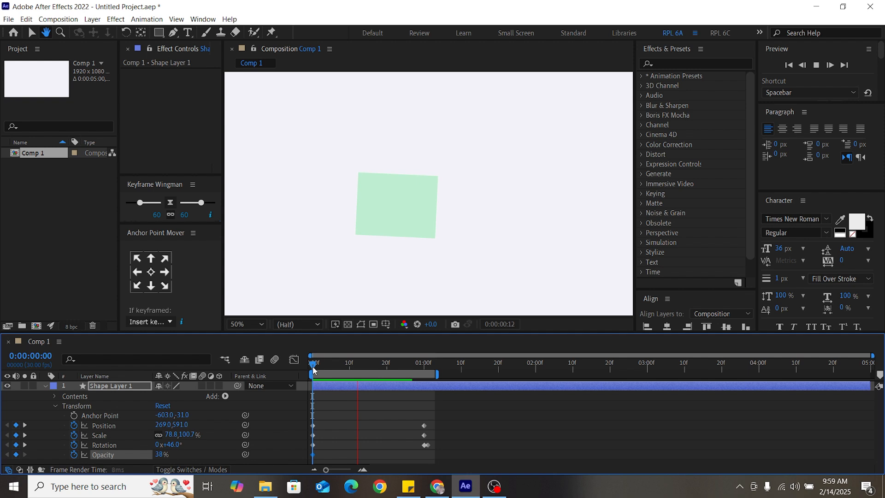
key("space")
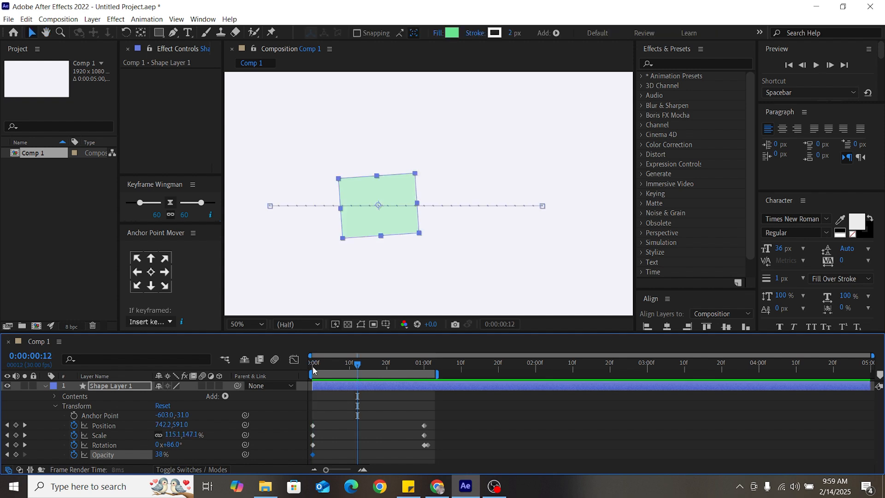
- Add an Opacity keyframe of 100% at 0:00:01:00 and preview the combined animation
left_click_drag(312, 366, 424, 374)
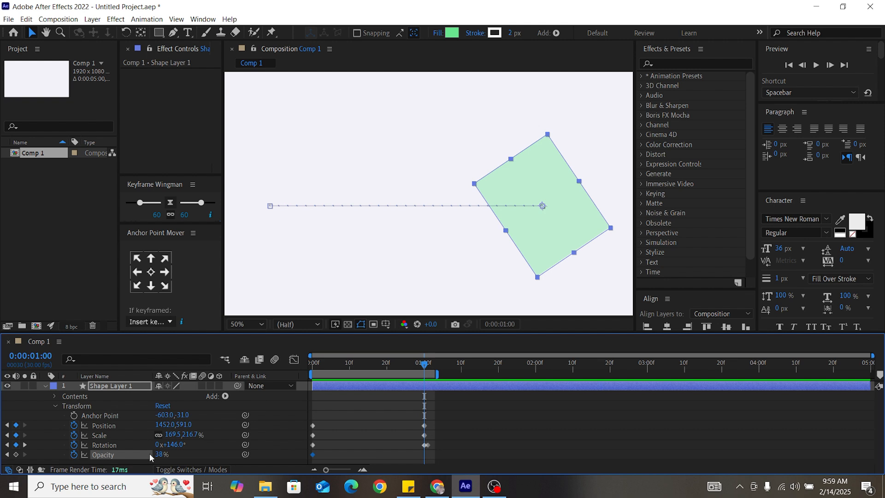
left_click_drag(161, 455, 199, 454)
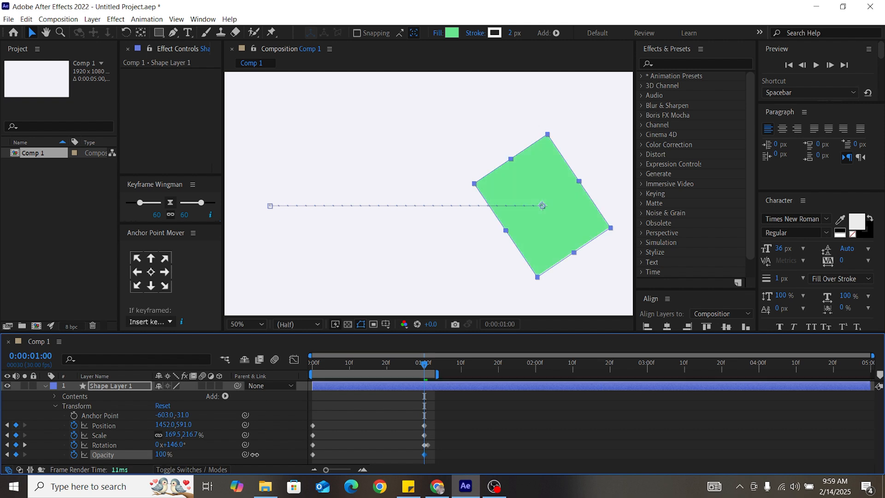
key("space")
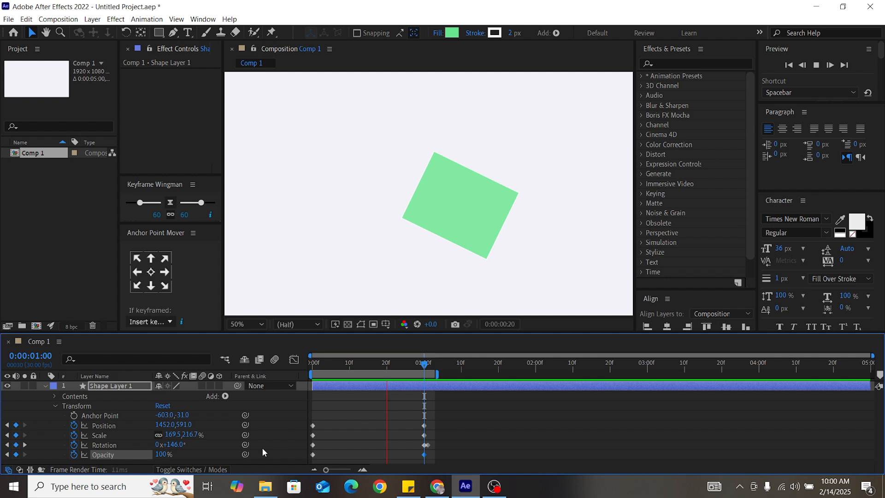
key("space")
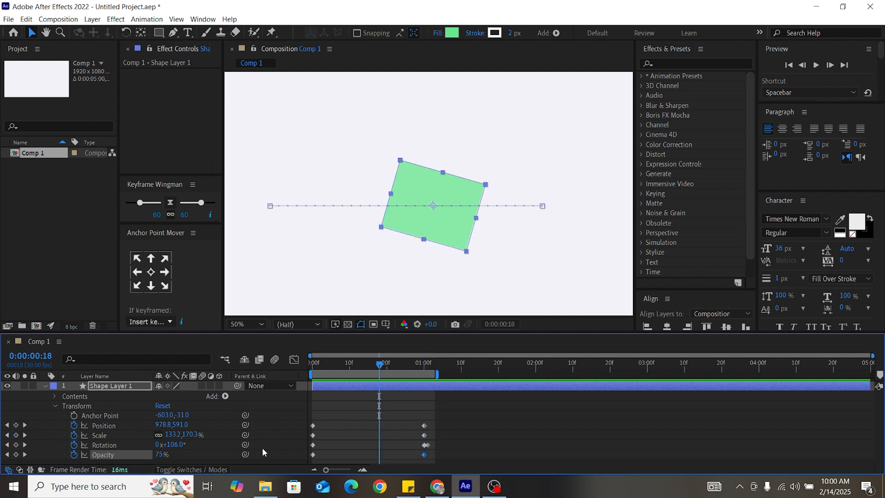